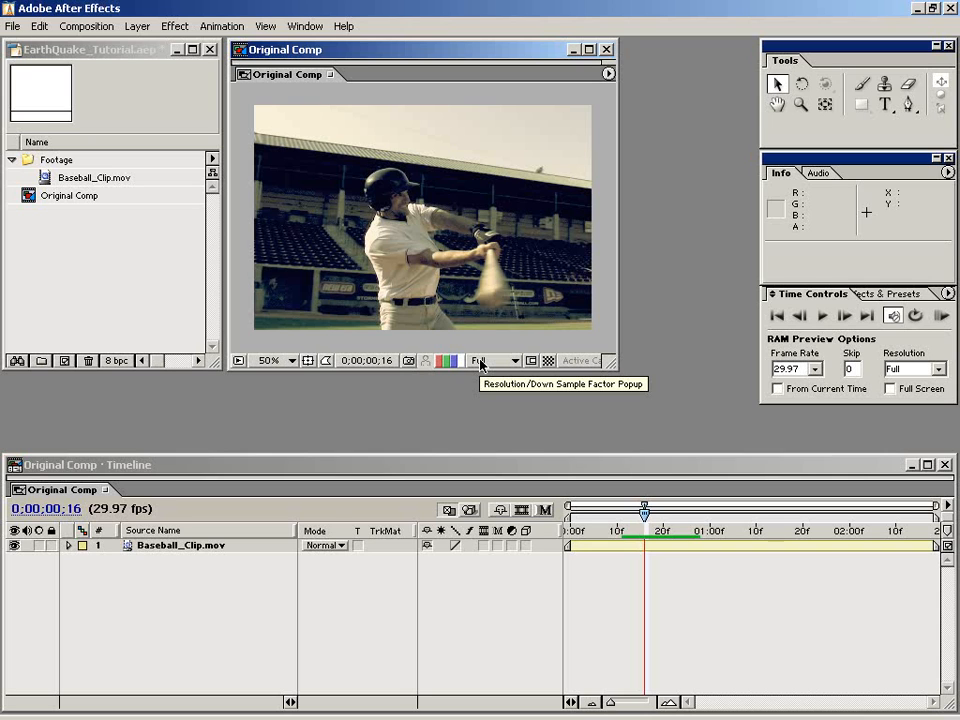
Reveal the Baseball_Clip.mov transform properties and set the first Position keyframe at 0;00;00;14
{"action": "mouse_move", "coordinate": [648, 515]}
{"action": "left_mouse_down"}
{"action": "mouse_move", "coordinate": [622, 525]}
{"action": "mouse_move", "coordinate": [685, 522]}
{"action": "mouse_move", "coordinate": [701, 535]}
{"action": "mouse_move", "coordinate": [568, 553]}
{"action": "mouse_move", "coordinate": [798, 547]}
{"action": "mouse_move", "coordinate": [673, 551]}
{"action": "mouse_move", "coordinate": [793, 549]}
{"action": "mouse_move", "coordinate": [594, 537]}
{"action": "mouse_move", "coordinate": [650, 521]}
{"action": "mouse_move", "coordinate": [632, 516]}
{"action": "mouse_move", "coordinate": [654, 509]}
{"action": "mouse_move", "coordinate": [767, 514]}
{"action": "mouse_move", "coordinate": [662, 507]}
{"action": "mouse_move", "coordinate": [714, 507]}
{"action": "mouse_move", "coordinate": [741, 531]}
{"action": "mouse_move", "coordinate": [656, 534]}
{"action": "mouse_move", "coordinate": [645, 523]}
{"action": "mouse_move", "coordinate": [628, 539]}
{"action": "mouse_move", "coordinate": [654, 536]}
{"action": "mouse_move", "coordinate": [635, 524]}
{"action": "left_mouse_up"}
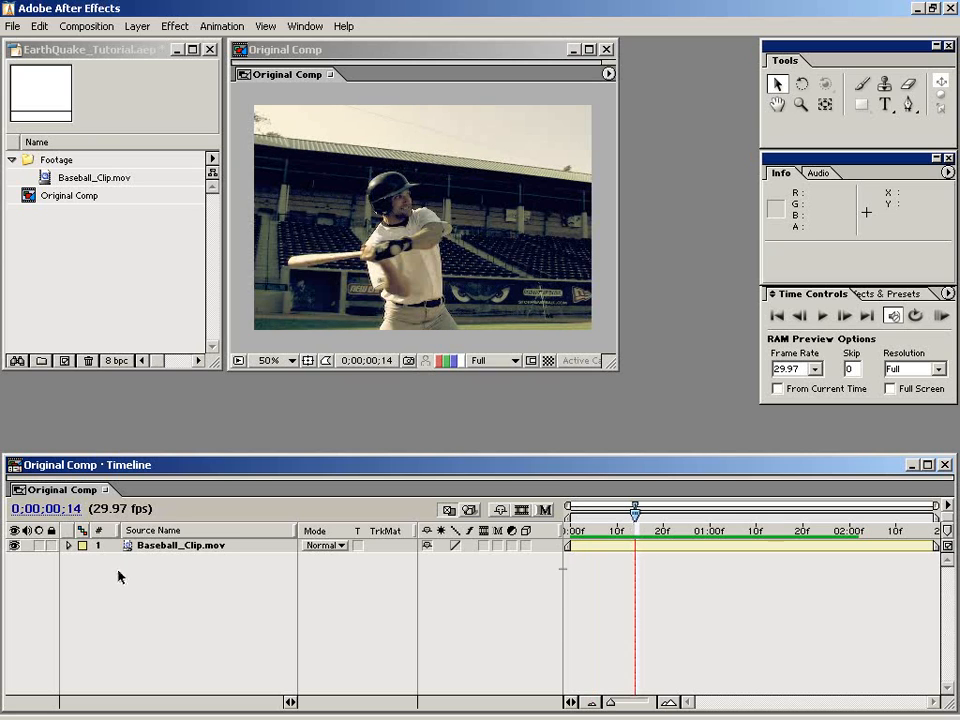
{"action": "left_click", "coordinate": [70, 547]}
{"action": "left_click", "coordinate": [83, 560]}
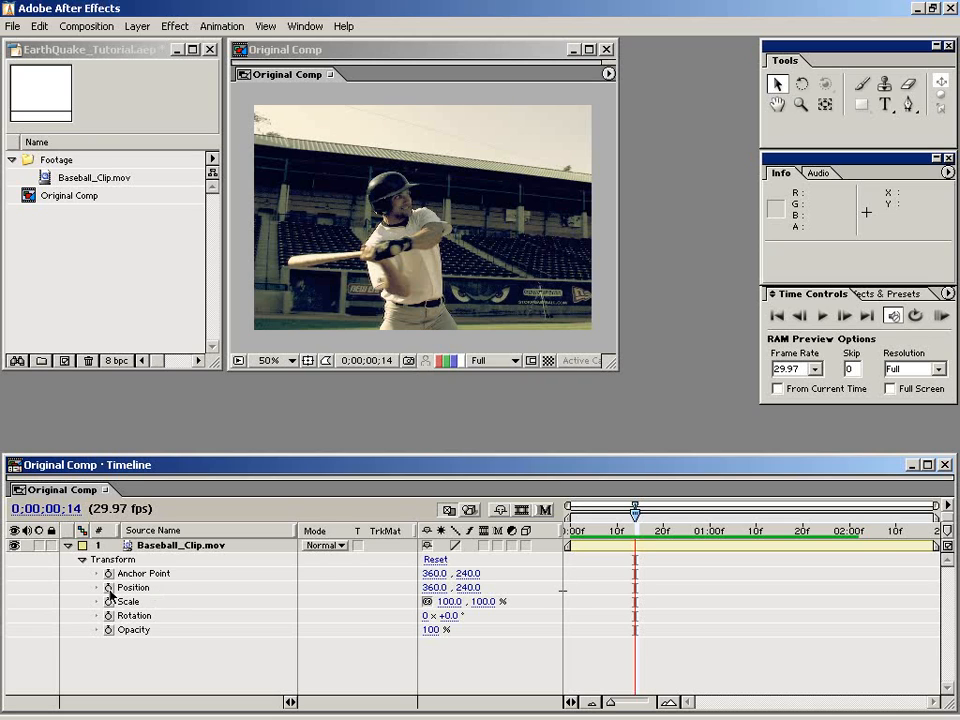
{"action": "left_click", "coordinate": [109, 588]}
Add a second Position keyframe with the same value at 0;00;01;01 and return the current time to 0;00;00;14
{"action": "left_click_drag", "start_coordinate": [634, 530], "coordinate": [722, 520]}
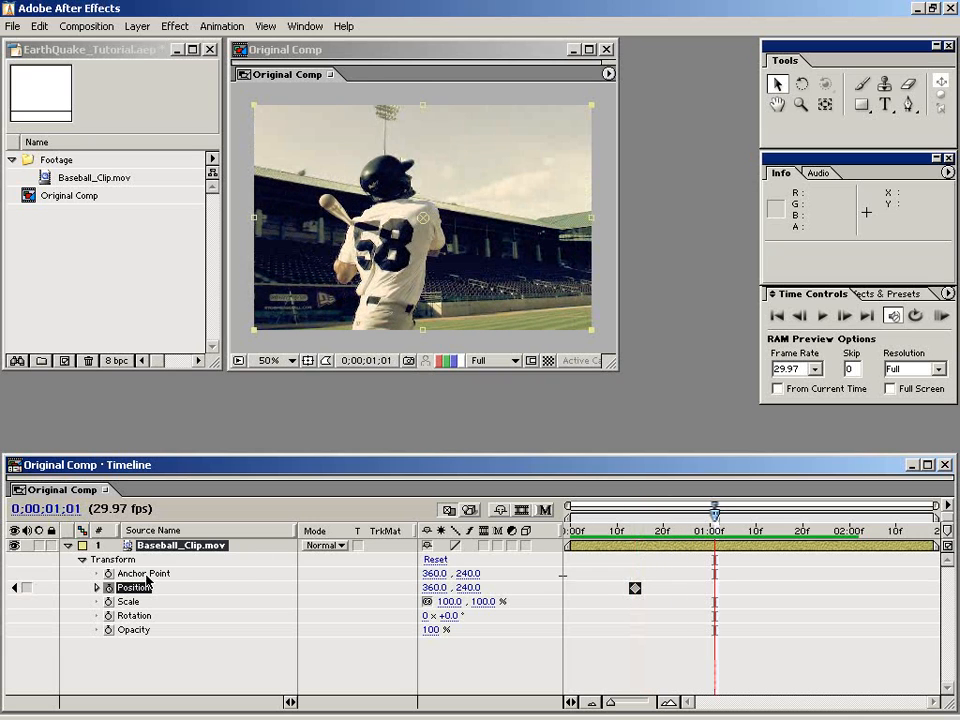
{"action": "left_click", "coordinate": [27, 588]}
{"action": "left_click_drag", "start_coordinate": [710, 531], "coordinate": [634, 541]}
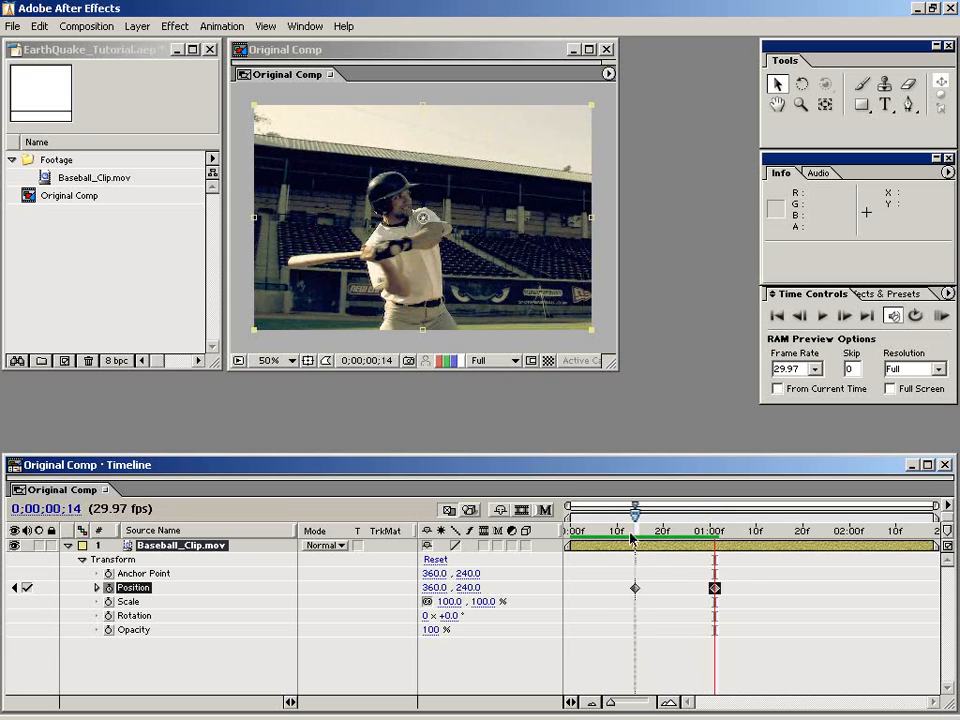
{"action": "left_click", "coordinate": [707, 643]}
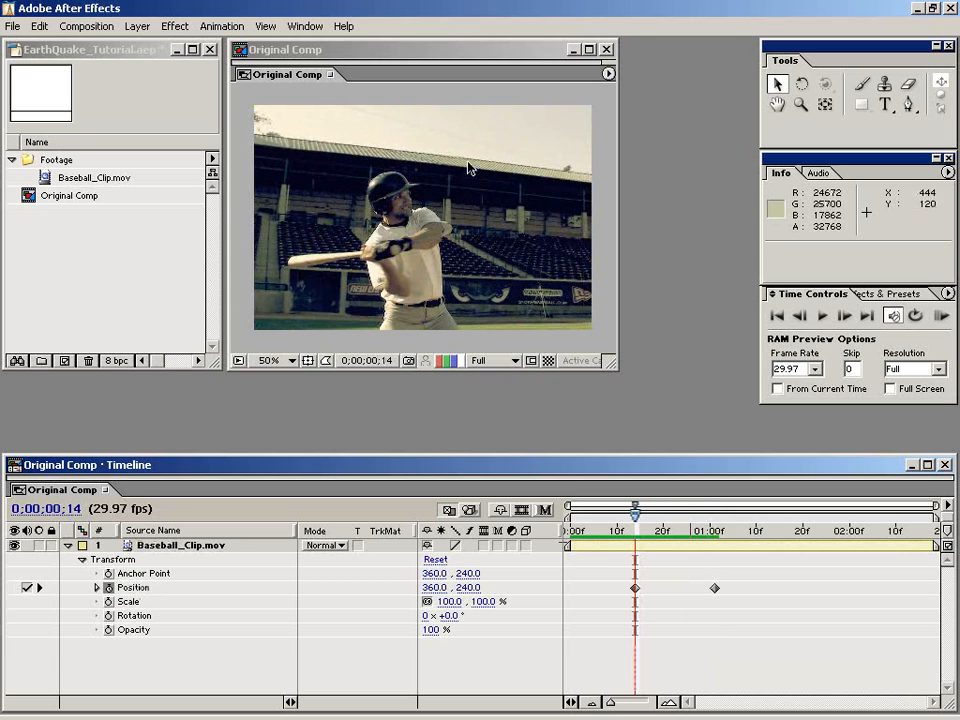
Open The Wiggler palette, move it clear of the composition view, and select both Position keyframes
{"action": "left_click", "coordinate": [312, 26]}
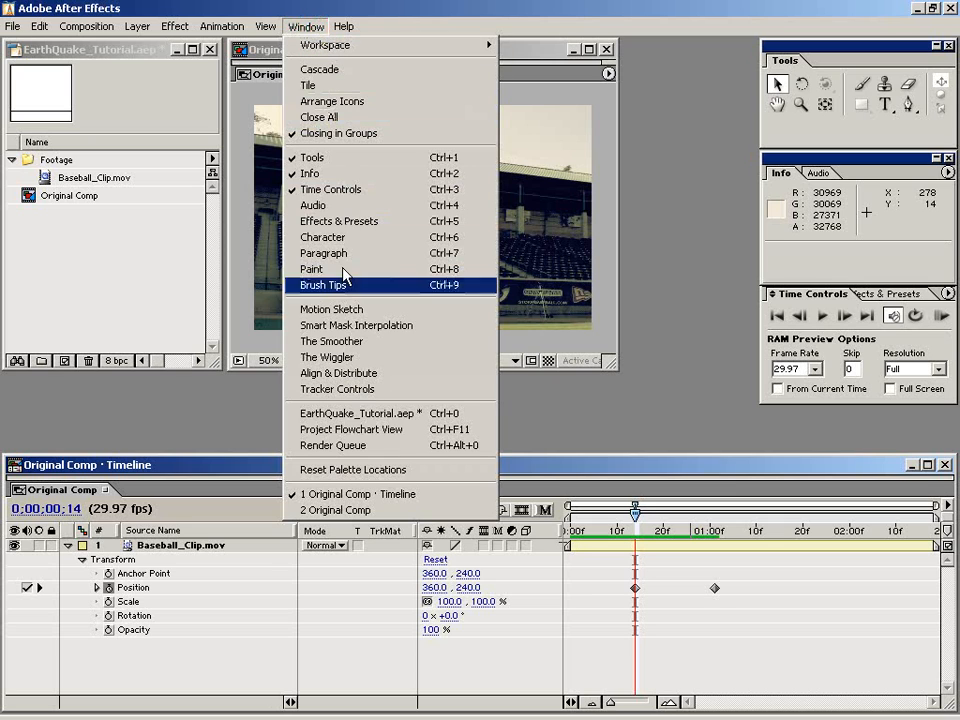
{"action": "left_click", "coordinate": [406, 357]}
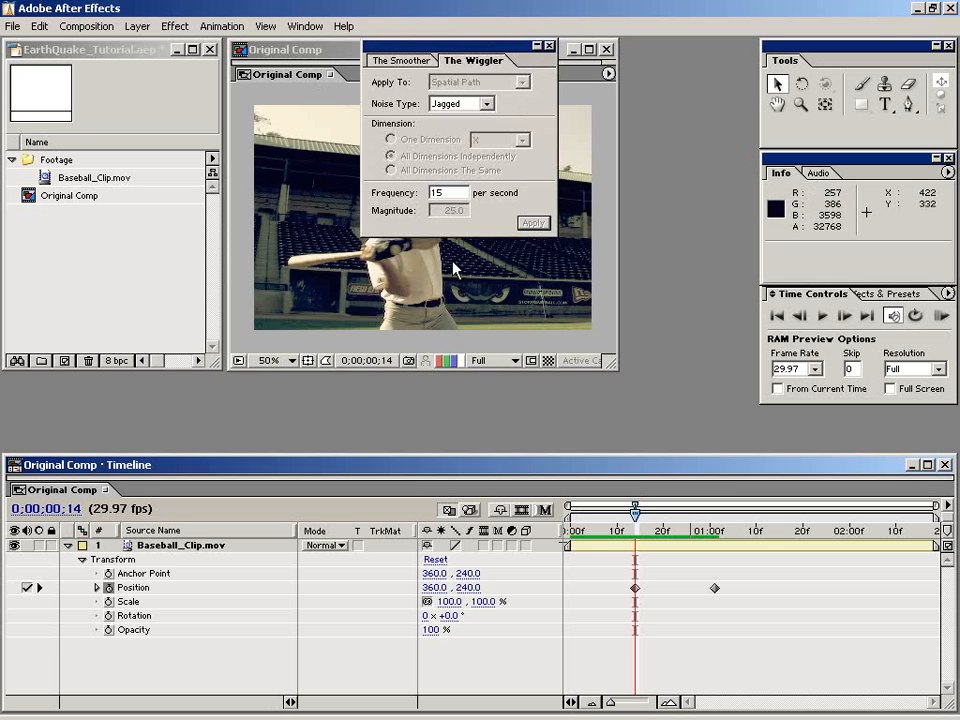
{"action": "left_click_drag", "start_coordinate": [500, 46], "coordinate": [172, 187]}
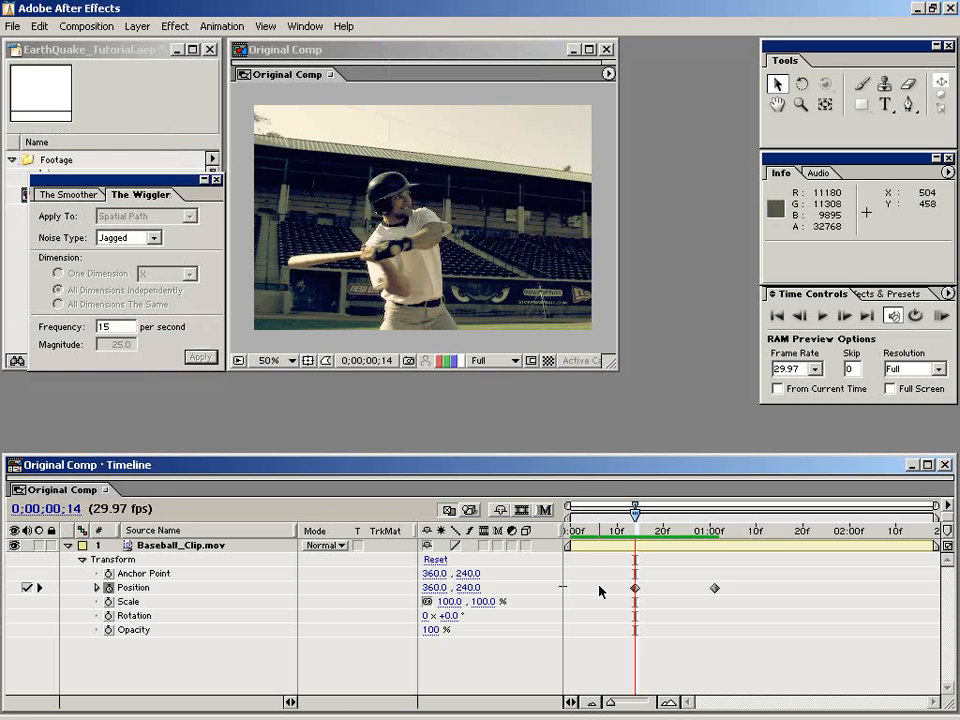
{"action": "mouse_move", "coordinate": [636, 531]}
{"action": "left_mouse_down"}
{"action": "mouse_move", "coordinate": [714, 530]}
{"action": "mouse_move", "coordinate": [635, 530]}
{"action": "left_mouse_up"}
{"action": "left_click_drag", "start_coordinate": [600, 585], "coordinate": [748, 600]}
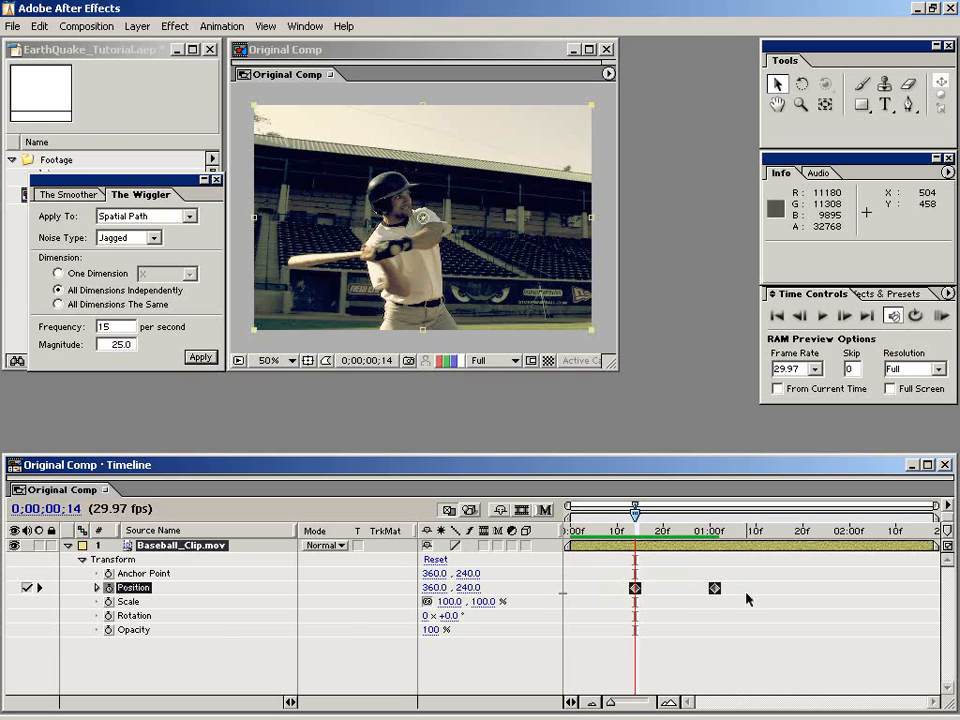
Set The Wiggler to Jagged noise with a frequency of 15 per second and a magnitude of 25
{"action": "left_click", "coordinate": [128, 238]}
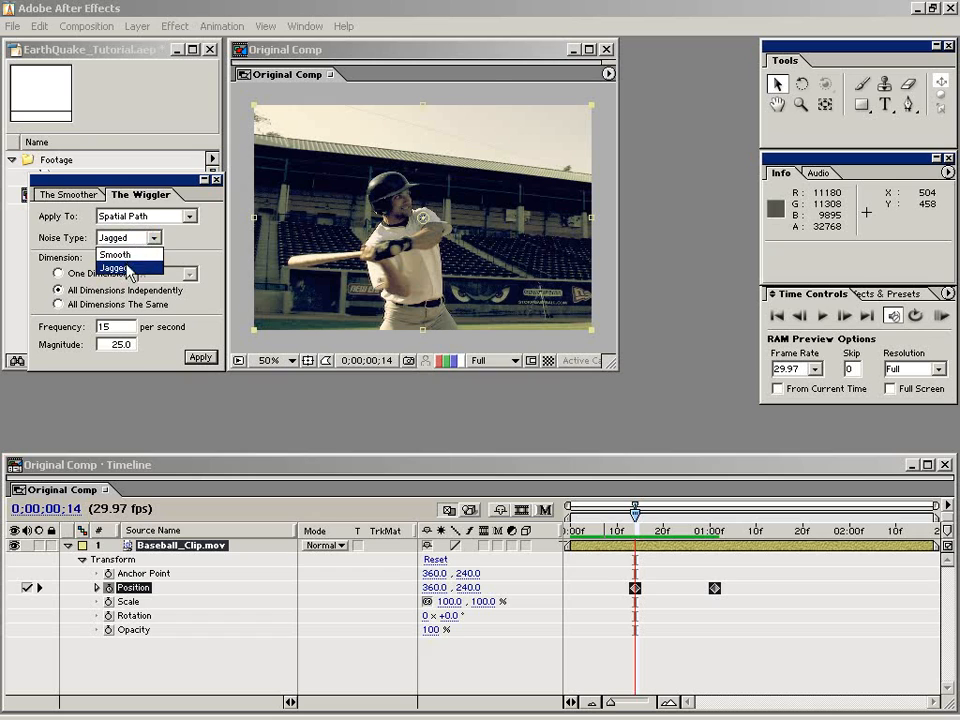
{"action": "left_click", "coordinate": [128, 268]}
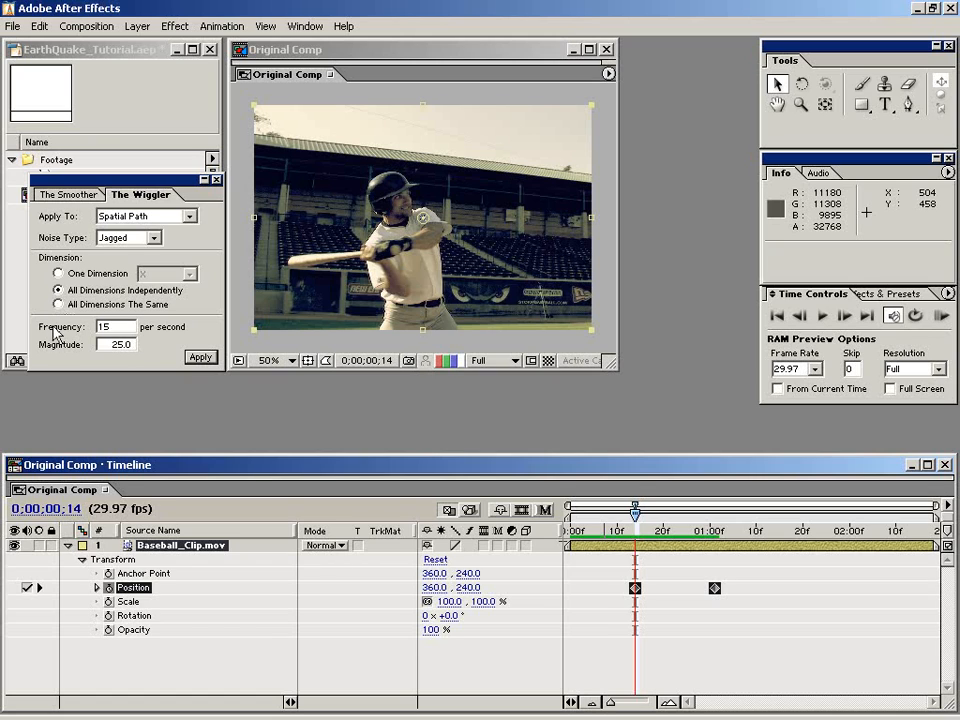
{"action": "double_click", "coordinate": [120, 327]}
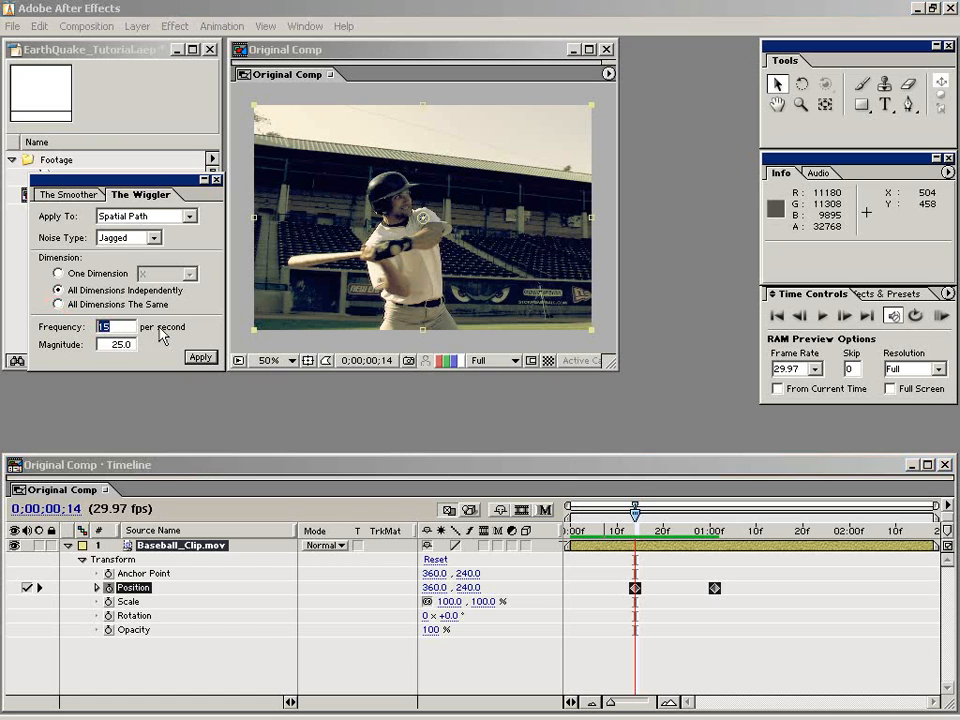
{"action": "type", "text": "15"}
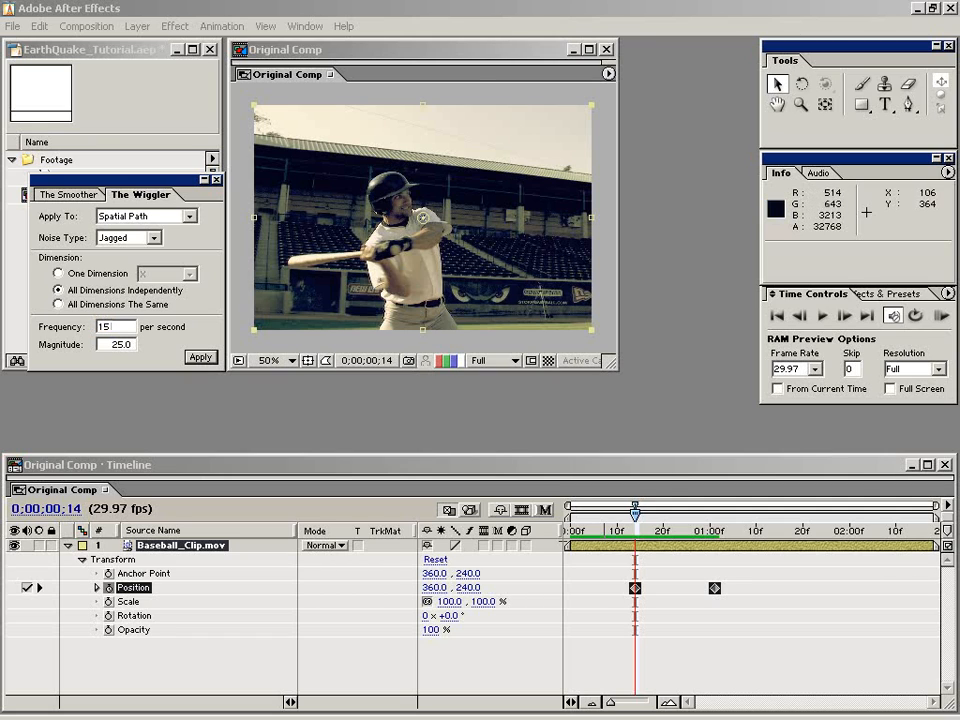
{"action": "key", "text": "Tab"}
{"action": "type", "text": "2"}
{"action": "left_click_drag", "start_coordinate": [115, 328], "coordinate": [68, 332]}
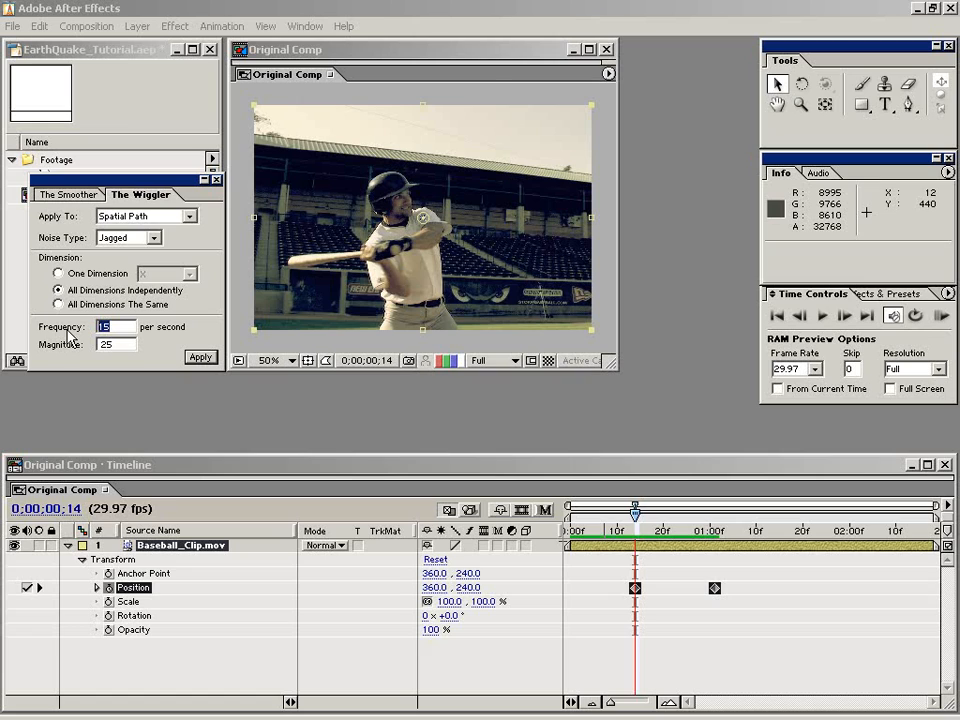
{"action": "left_click_drag", "start_coordinate": [115, 344], "coordinate": [72, 350]}
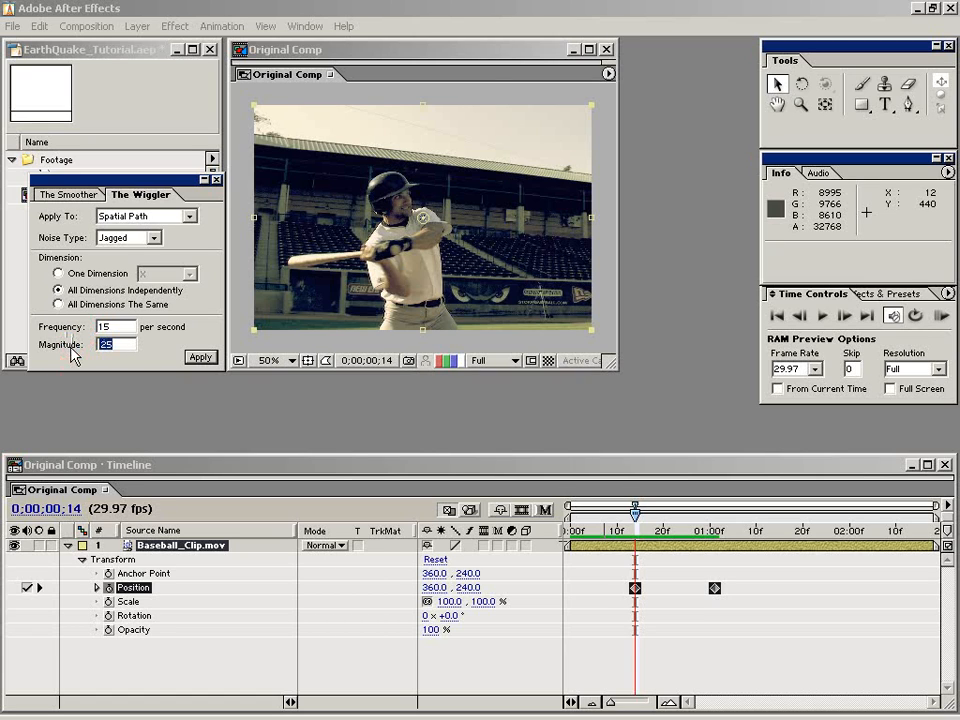
{"action": "left_click_drag", "start_coordinate": [598, 588], "coordinate": [713, 593]}
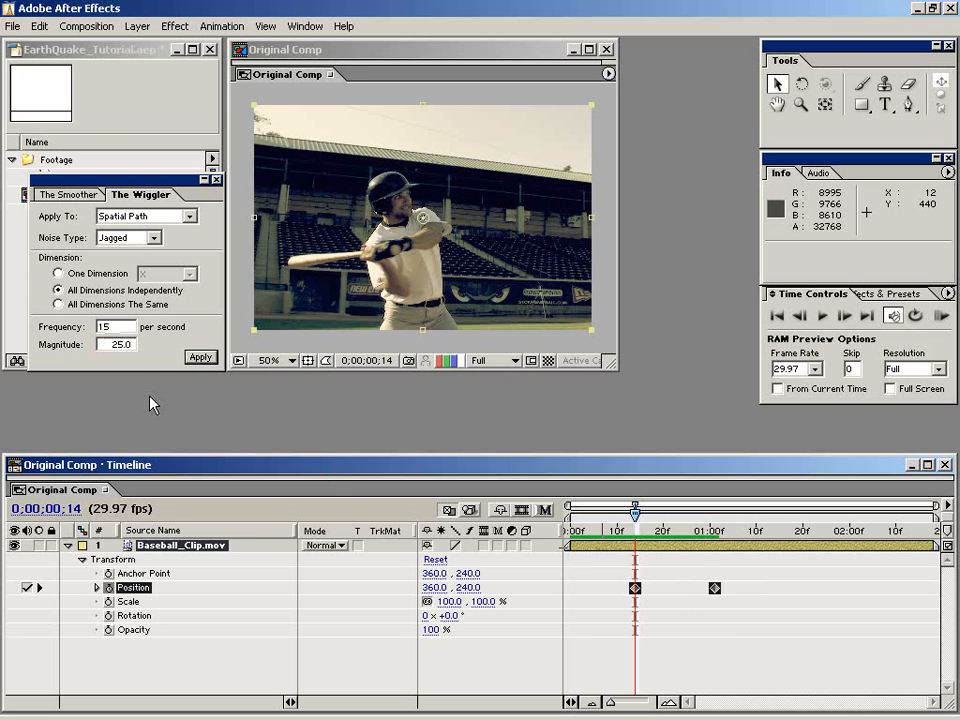
{"action": "left_click", "coordinate": [199, 358]}
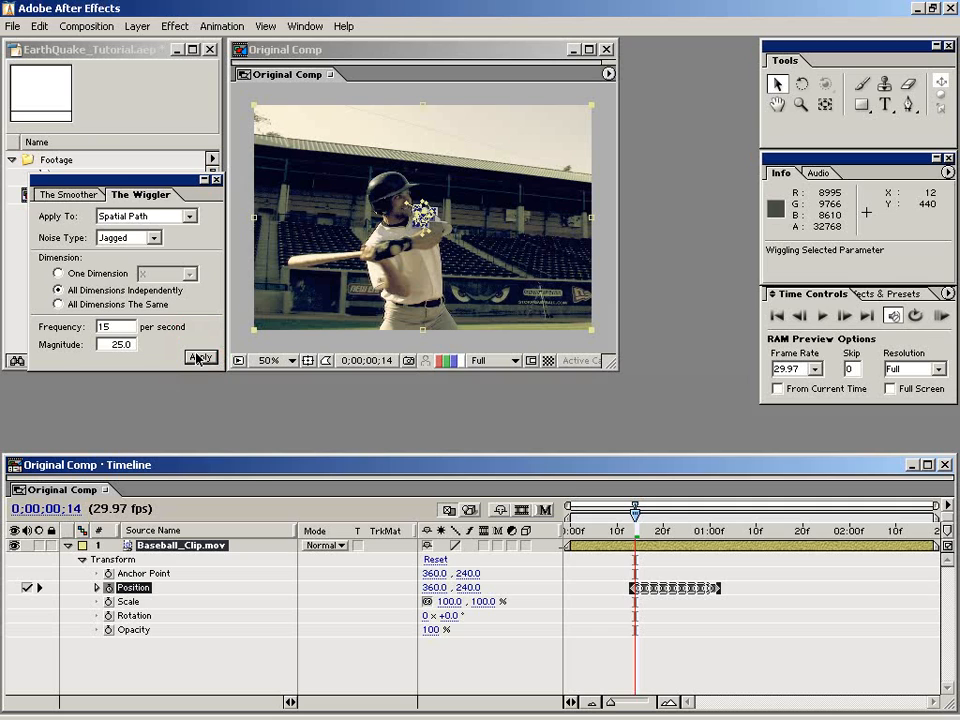
{"action": "key", "text": "ctrl+z"}
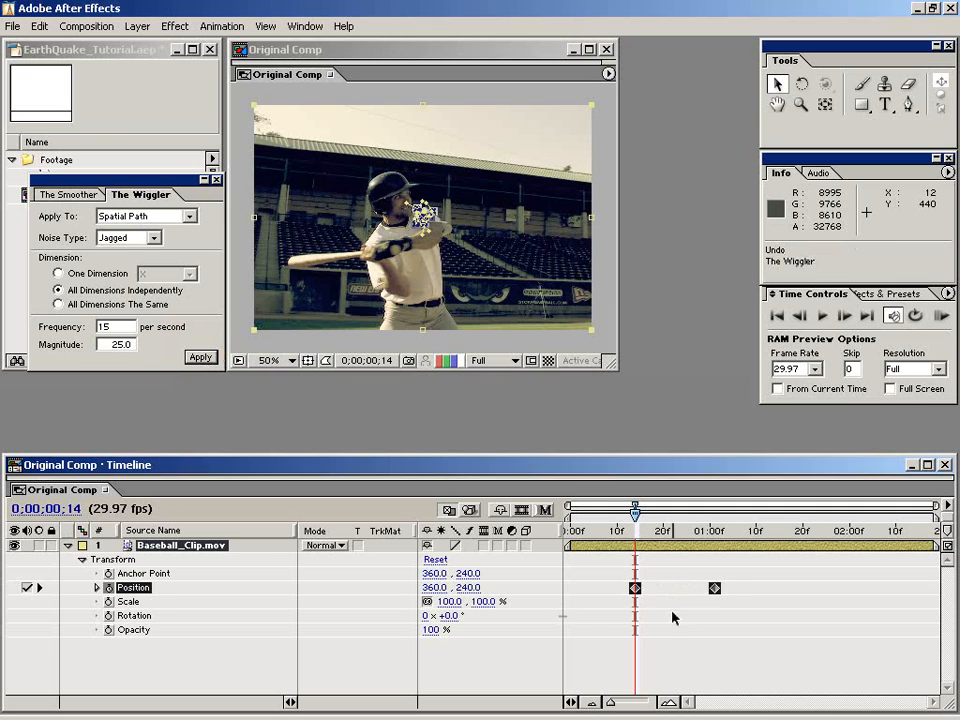
{"action": "left_click", "coordinate": [621, 602]}
{"action": "left_click_drag", "start_coordinate": [729, 588], "coordinate": [725, 590]}
{"action": "left_click", "coordinate": [672, 601]}
{"action": "left_click_drag", "start_coordinate": [598, 573], "coordinate": [741, 617]}
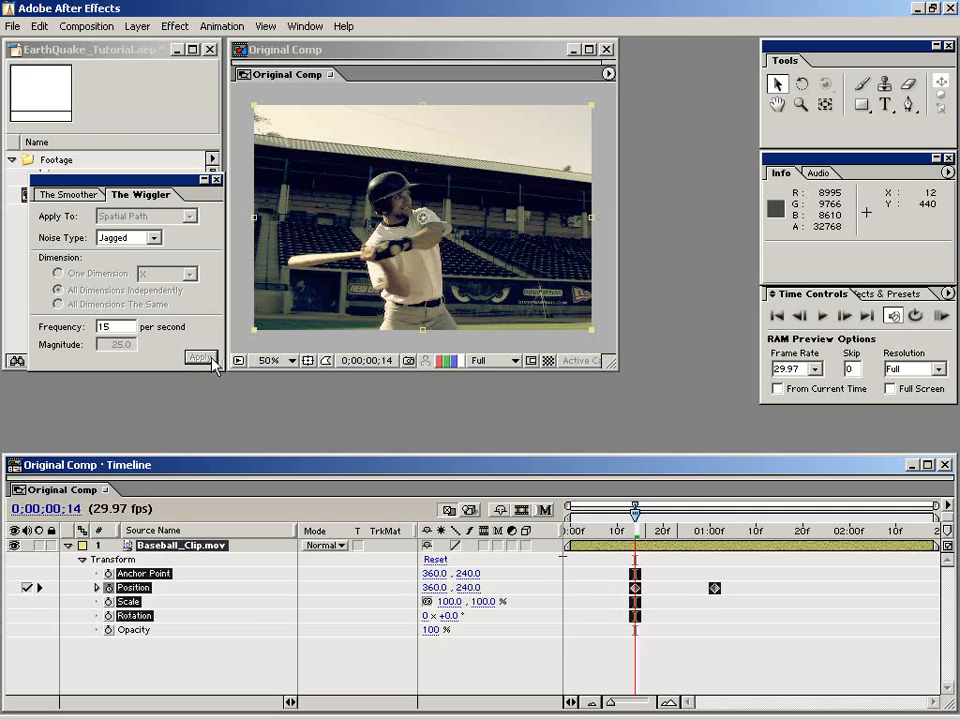
{"action": "left_click", "coordinate": [603, 585]}
{"action": "left_click_drag", "start_coordinate": [603, 586], "coordinate": [762, 597]}
{"action": "left_click", "coordinate": [700, 603]}
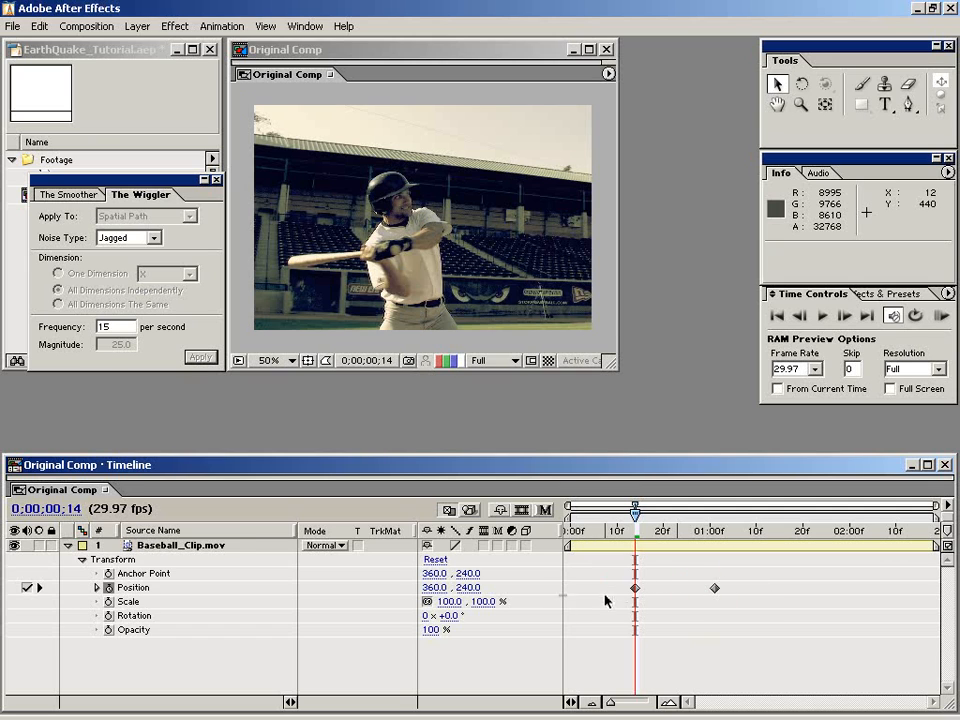
Select both Position keyframes and apply The Wiggler to the clip's spatial path
{"action": "left_click_drag", "start_coordinate": [728, 592], "coordinate": [726, 595]}
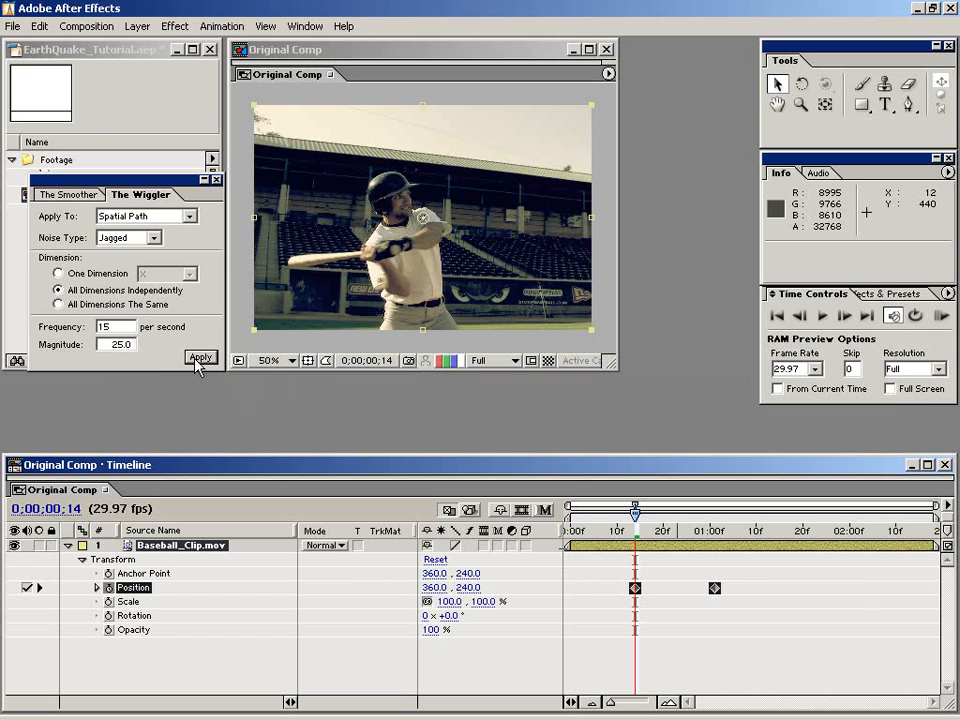
{"action": "left_click", "coordinate": [199, 358]}
{"action": "left_click", "coordinate": [701, 628]}
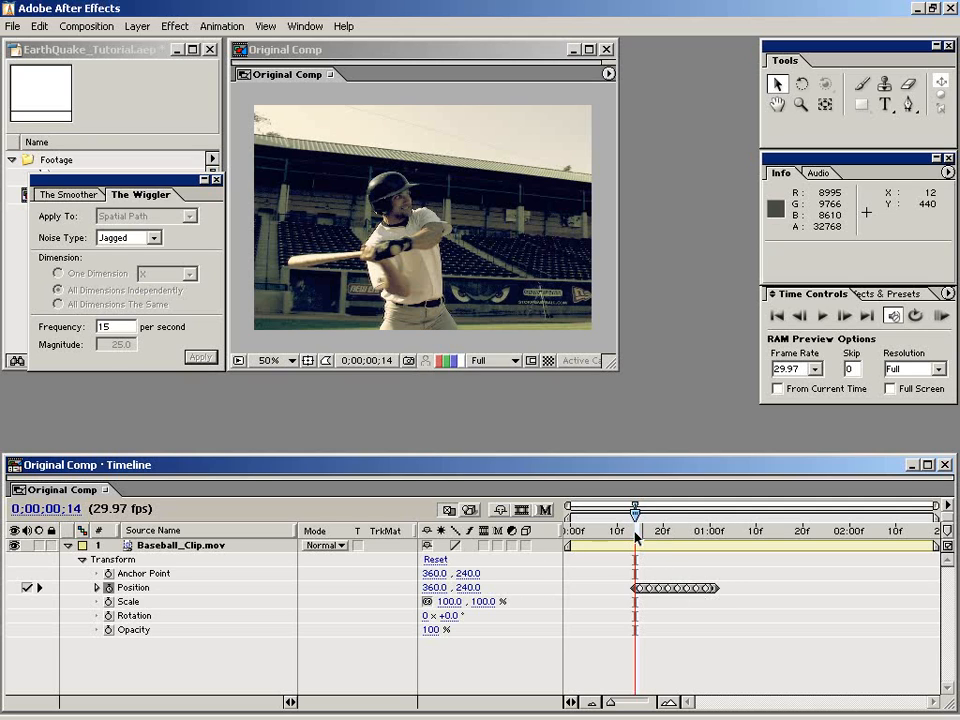
Play a RAM preview of the wiggled clip and scrub through the shake up to 0;00;00;27
{"action": "left_click", "coordinate": [942, 317]}
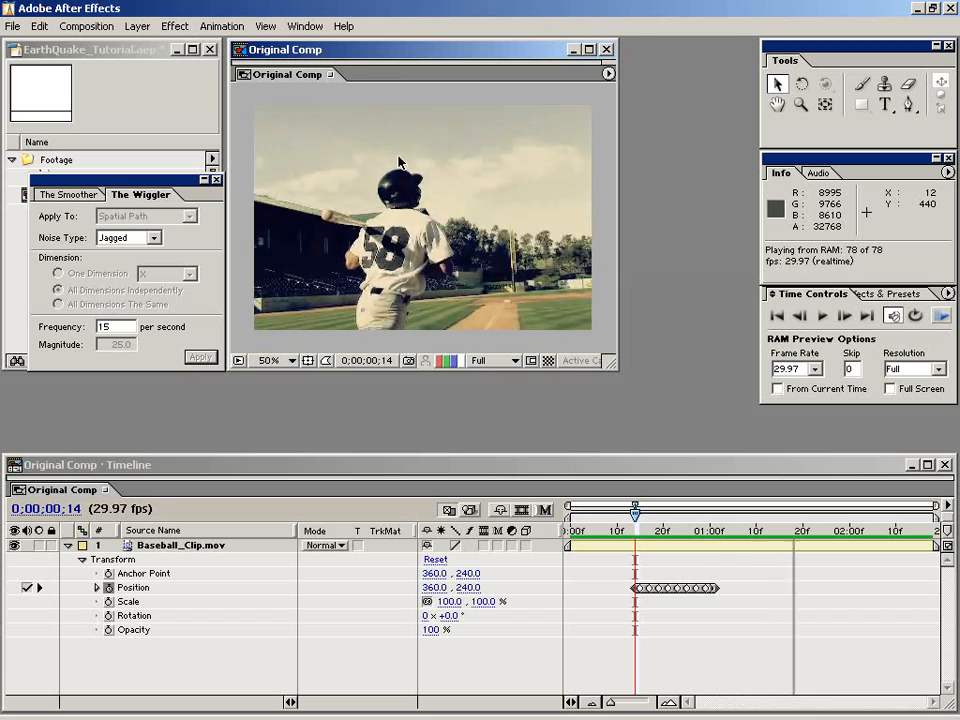
{"action": "left_click", "coordinate": [681, 617]}
{"action": "left_click_drag", "start_coordinate": [617, 521], "coordinate": [694, 520]}
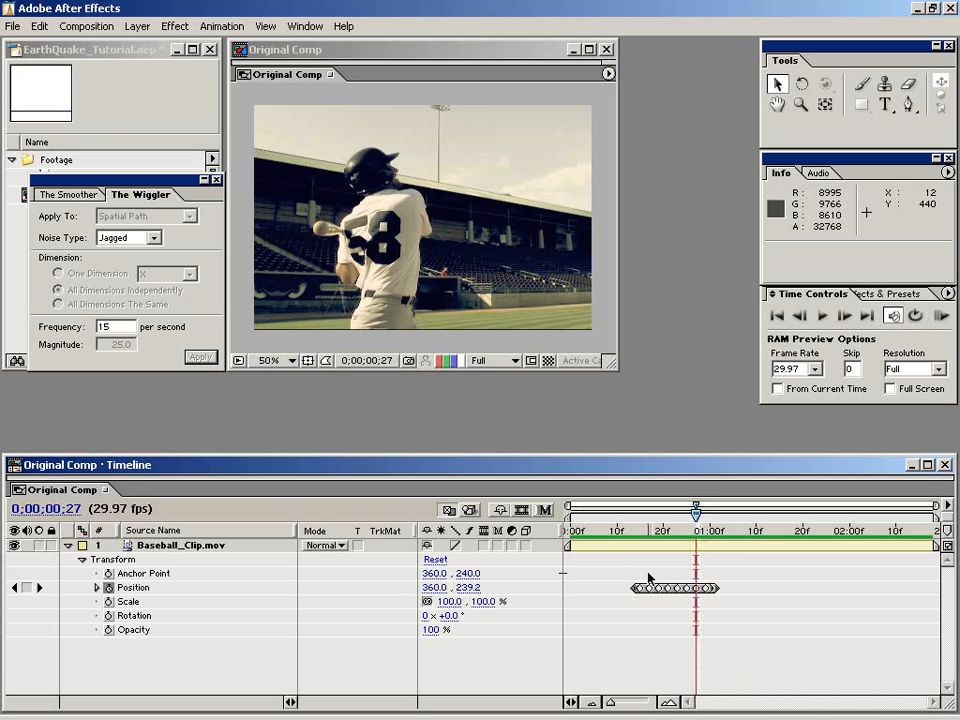
Shift the last Position keyframe one frame forward to space the keyframes evenly, and set the current time to 0;00;01;03
{"action": "left_click", "coordinate": [667, 703]}
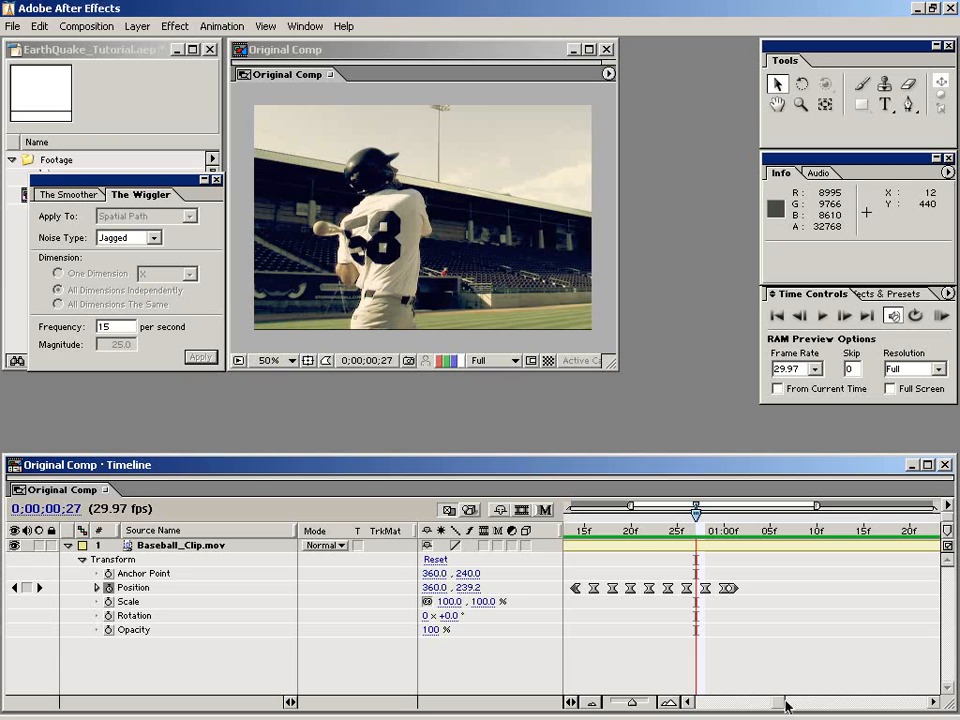
{"action": "left_click_drag", "start_coordinate": [772, 705], "coordinate": [769, 705]}
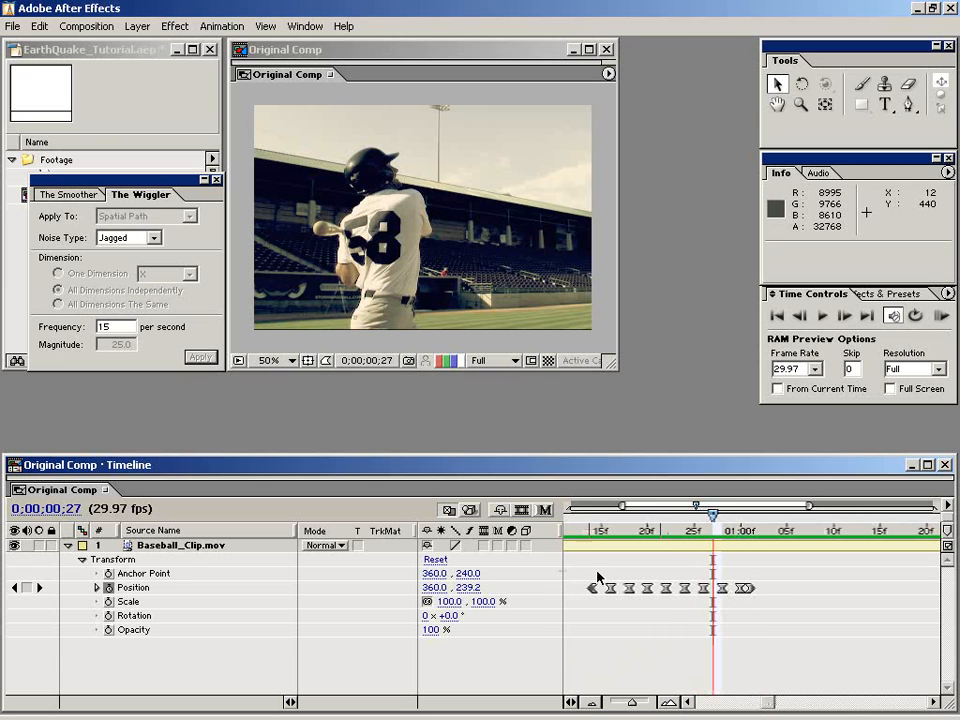
{"action": "left_click", "coordinate": [757, 589]}
{"action": "left_click", "coordinate": [761, 613]}
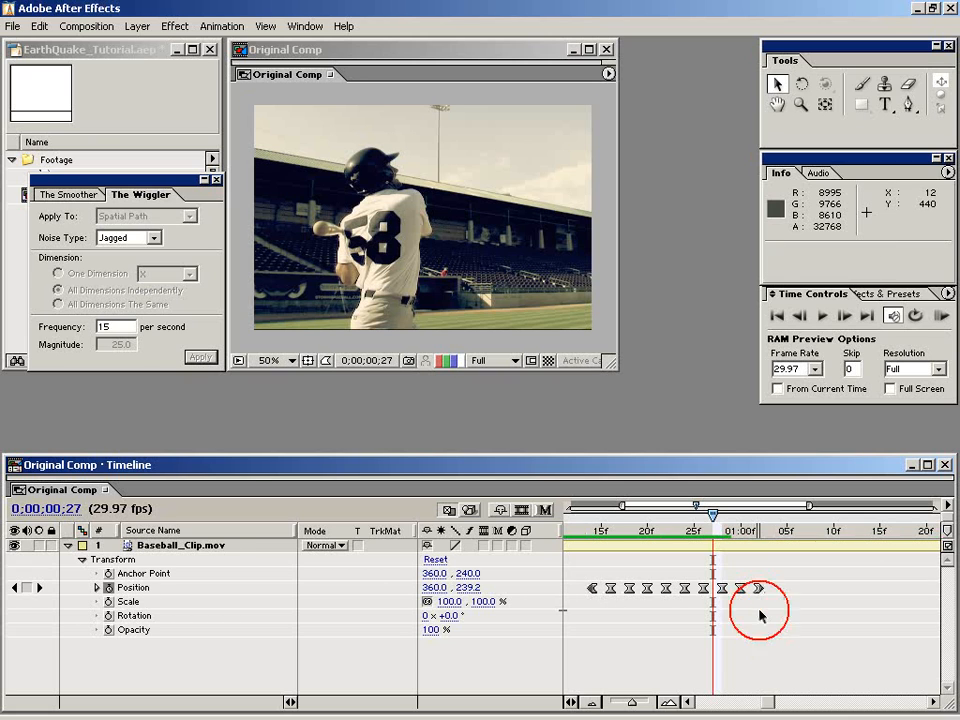
{"action": "mouse_move", "coordinate": [764, 533]}
{"action": "left_mouse_down"}
{"action": "mouse_move", "coordinate": [735, 538]}
{"action": "mouse_move", "coordinate": [767, 536]}
{"action": "left_mouse_up"}
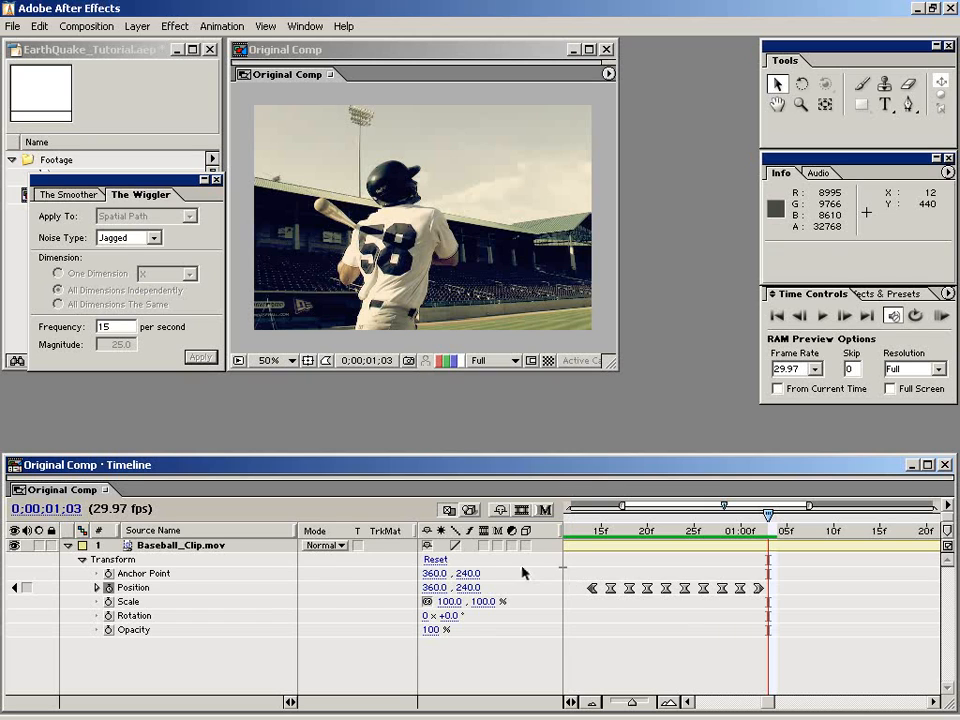
Turn on motion blur for the Baseball_Clip.mov layer and enable motion blur for the composition
{"action": "left_click", "coordinate": [568, 549]}
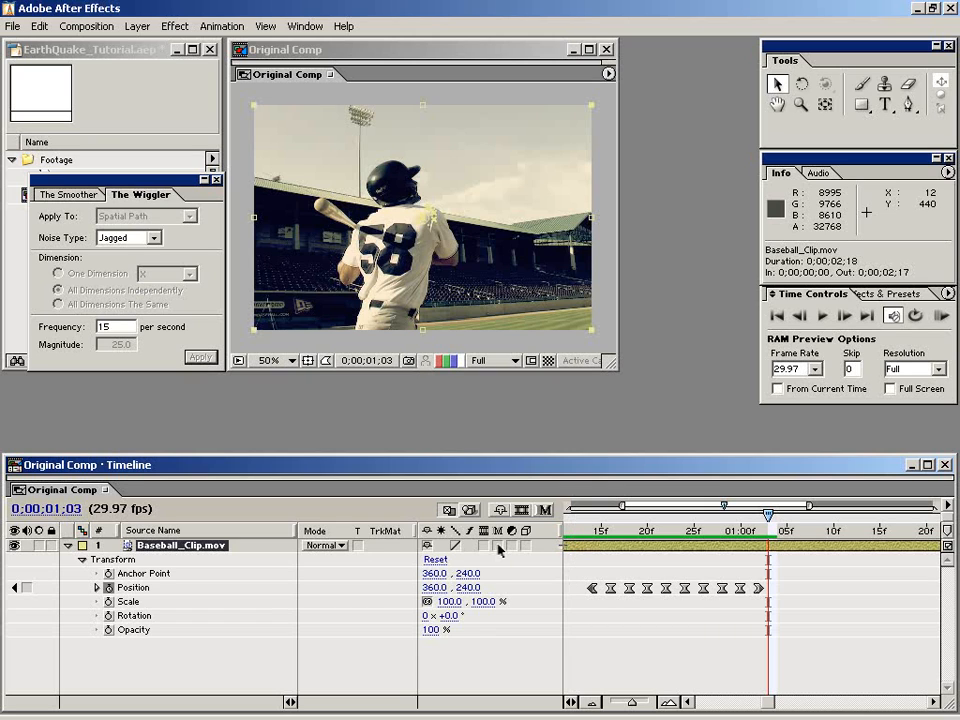
{"action": "left_click", "coordinate": [497, 545]}
{"action": "left_click", "coordinate": [545, 511]}
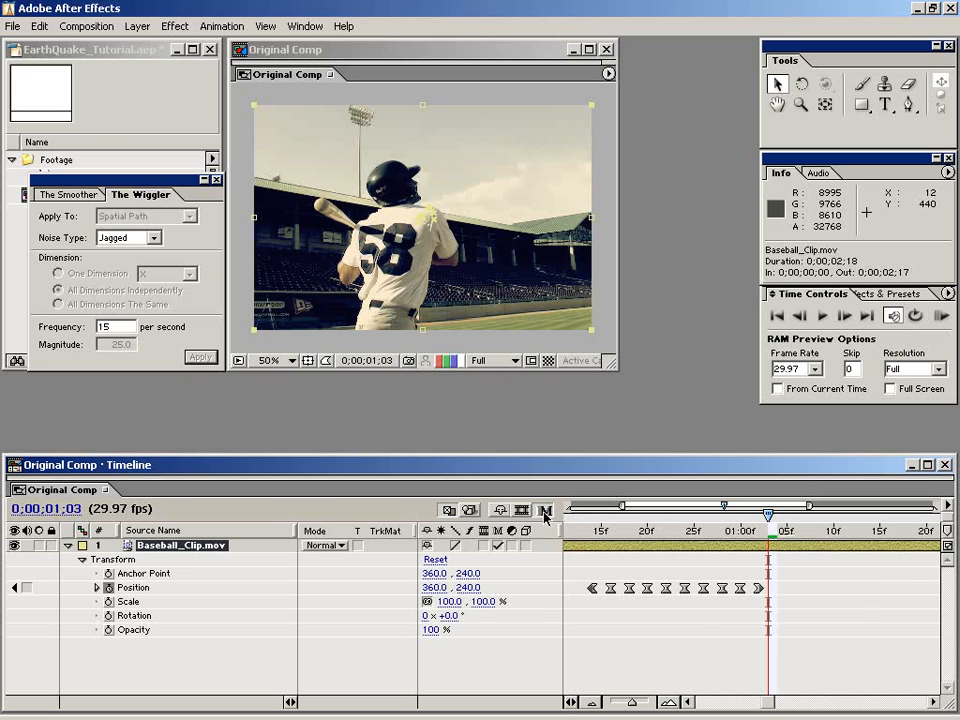
Check the motion blur at 0;00;00;20, 0;00;00;15 and 0;00;00;14, and play a RAM preview of the composition
{"action": "left_click", "coordinate": [647, 530]}
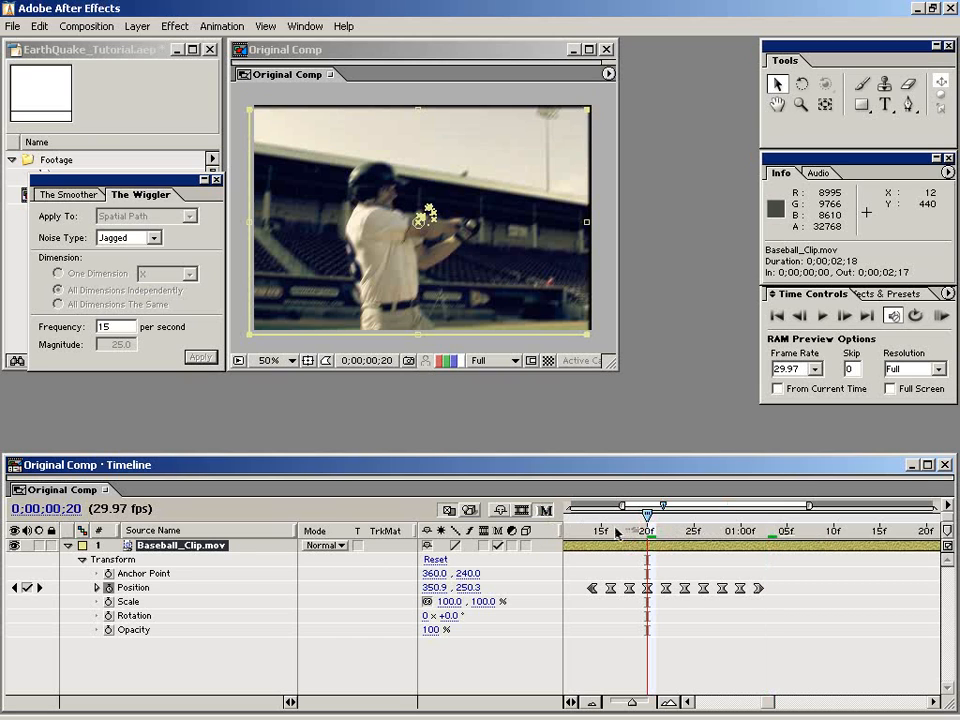
{"action": "left_click", "coordinate": [597, 598]}
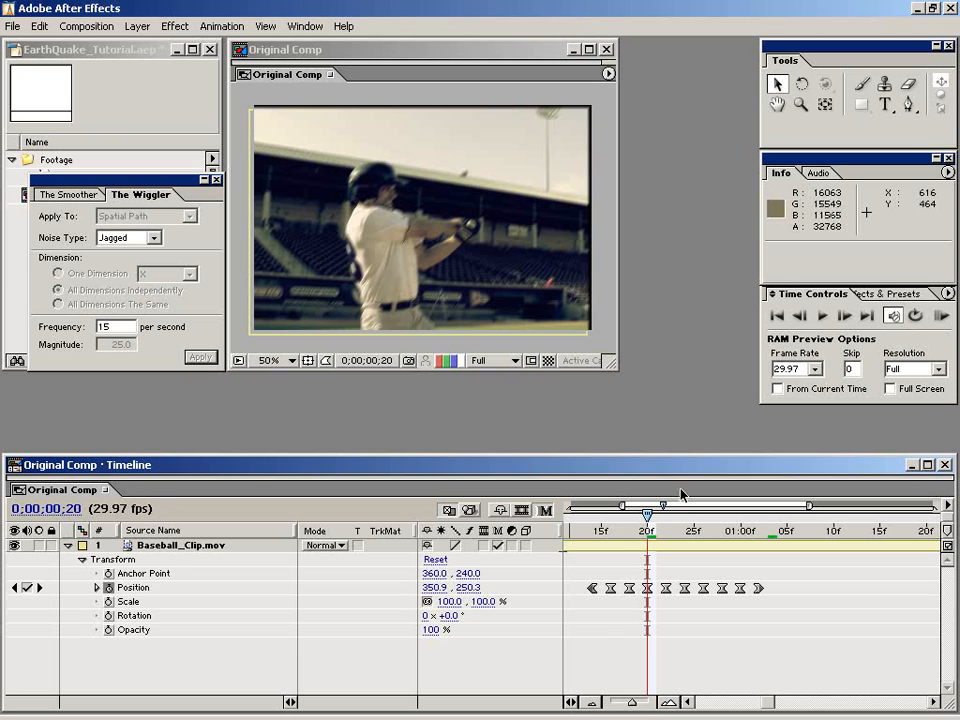
{"action": "left_click", "coordinate": [600, 531]}
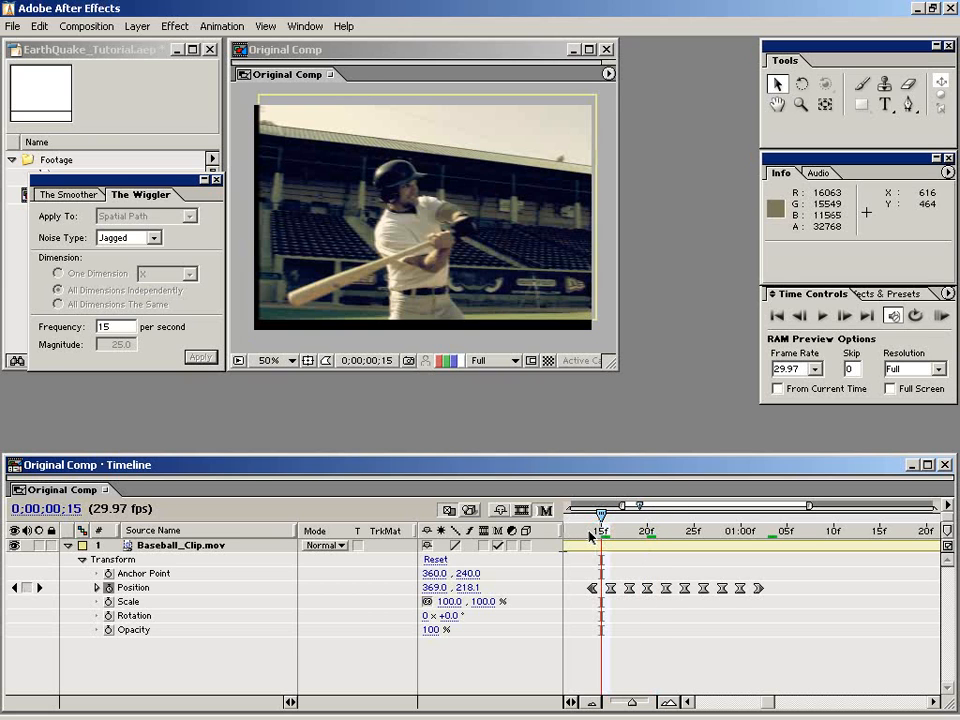
{"action": "left_click", "coordinate": [592, 532]}
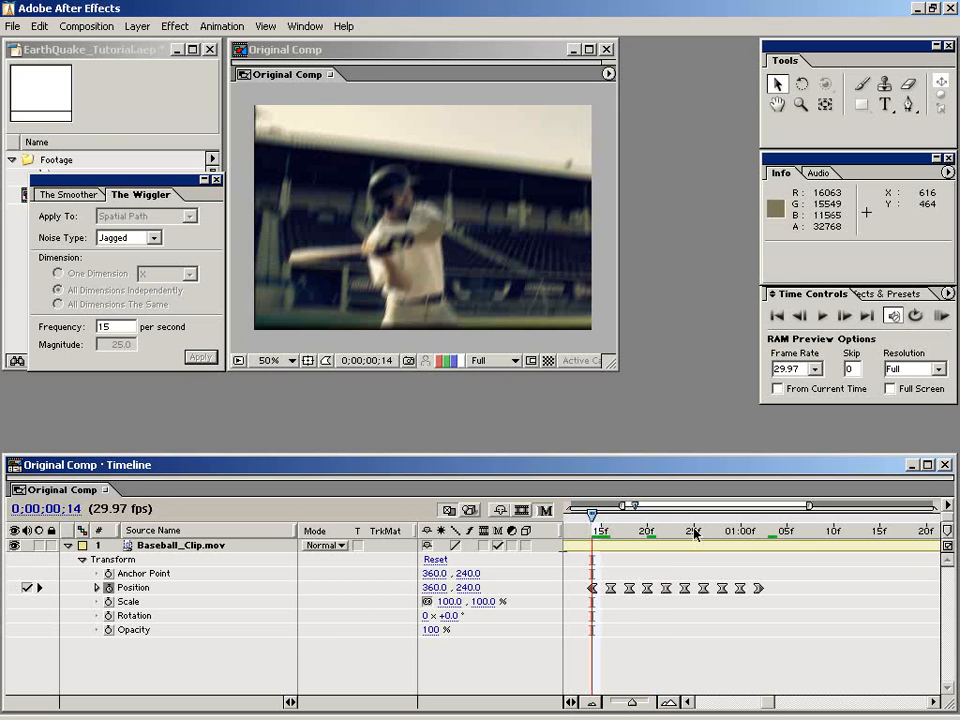
{"action": "key", "text": "KP_0"}
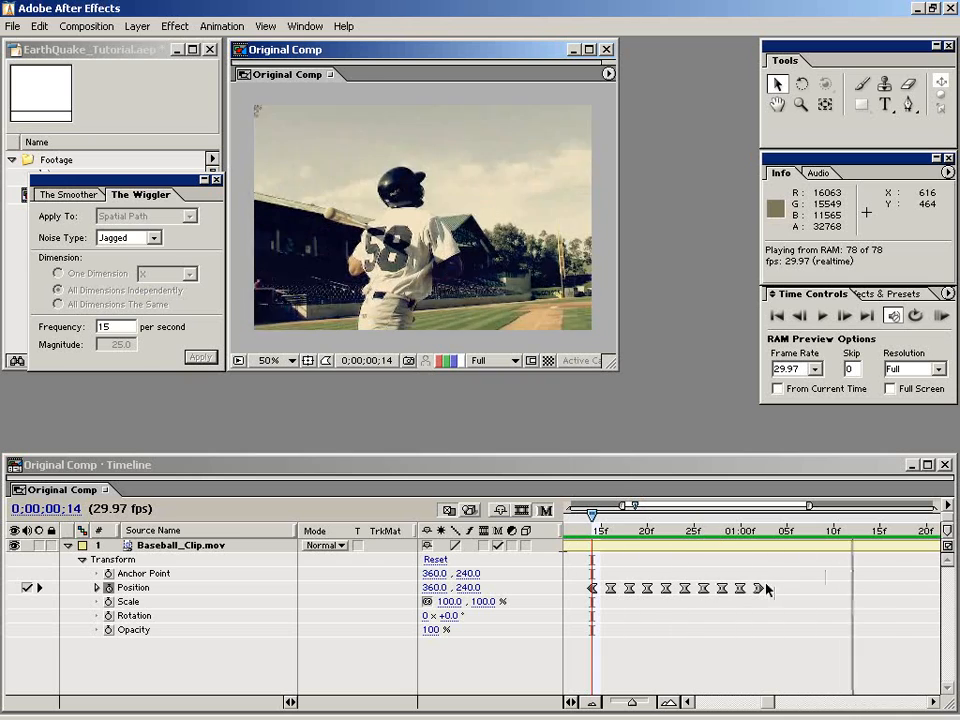
Scrub through the start of the shake and stop at 0;00;00;17 to examine the edges of the frame
{"action": "left_click", "coordinate": [633, 607]}
{"action": "mouse_move", "coordinate": [586, 530]}
{"action": "left_mouse_down"}
{"action": "mouse_move", "coordinate": [771, 531]}
{"action": "mouse_move", "coordinate": [562, 531]}
{"action": "left_mouse_up"}
{"action": "left_click_drag", "start_coordinate": [640, 532], "coordinate": [677, 533]}
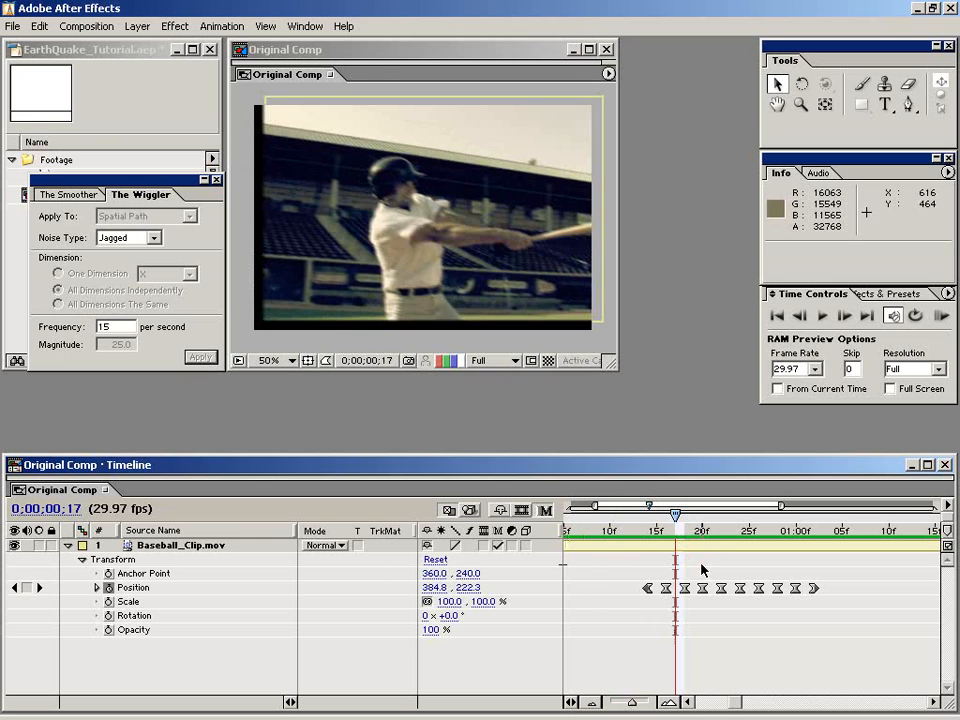
{"action": "key", "text": "minus"}
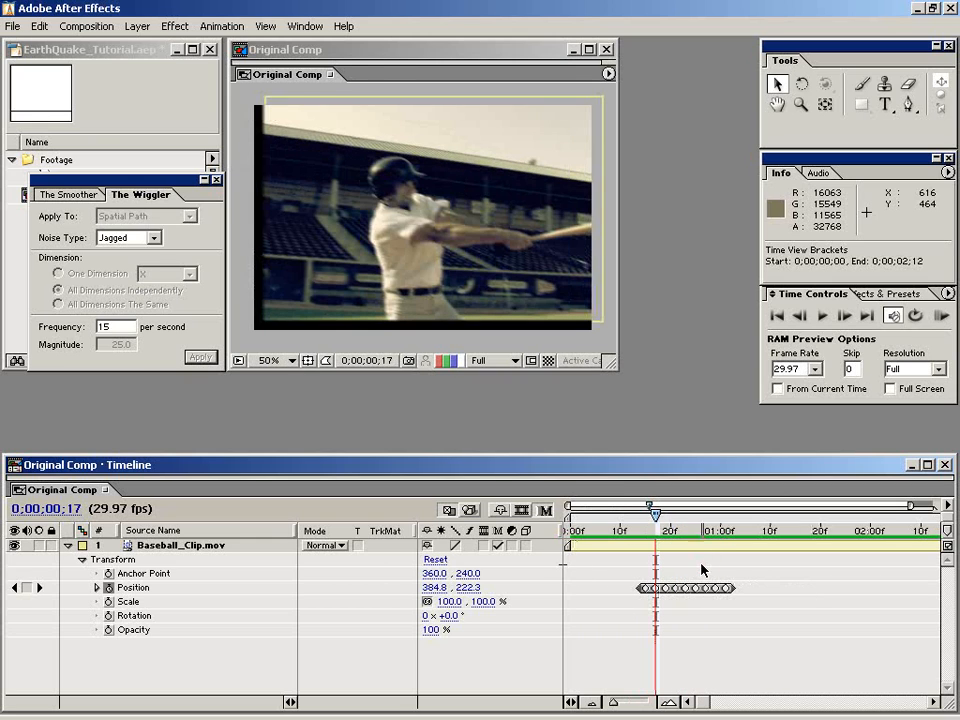
{"action": "left_click", "coordinate": [735, 561]}
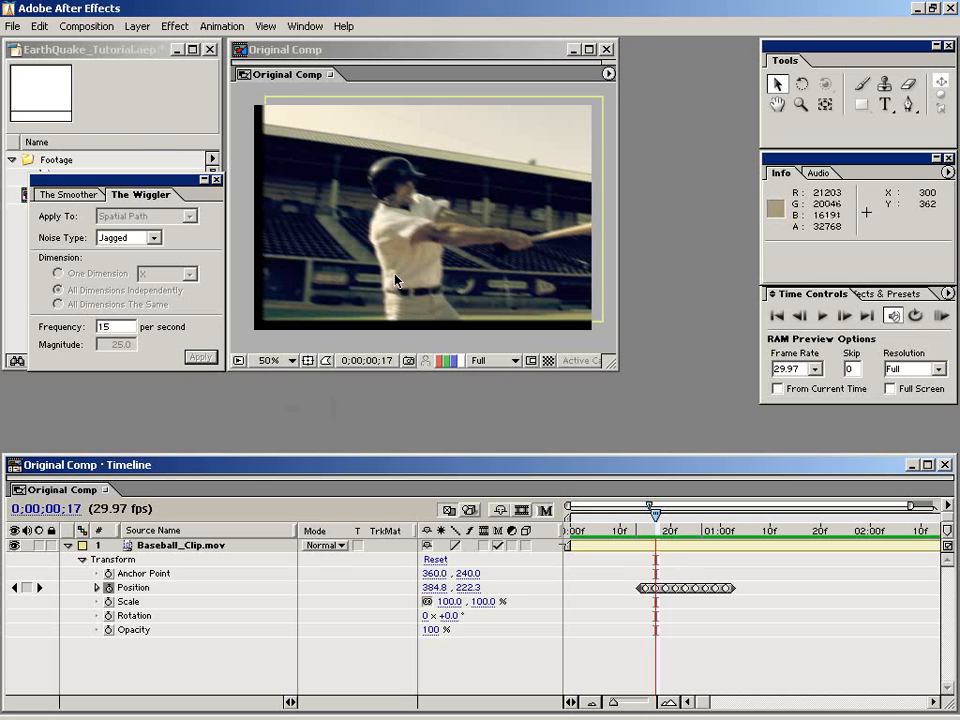
Apply the Motion Tile effect to the Baseball_Clip.mov layer and enlarge its effect controls to show all parameters
{"action": "left_click", "coordinate": [592, 546]}
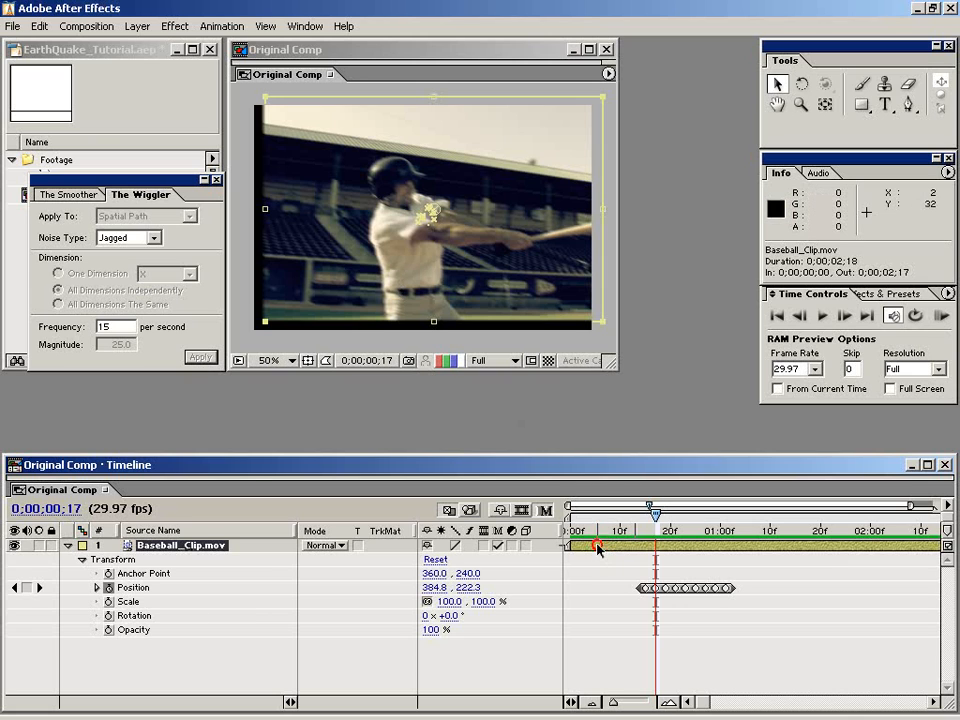
{"action": "left_click", "coordinate": [175, 26]}
{"action": "mouse_move", "coordinate": [259, 352]}
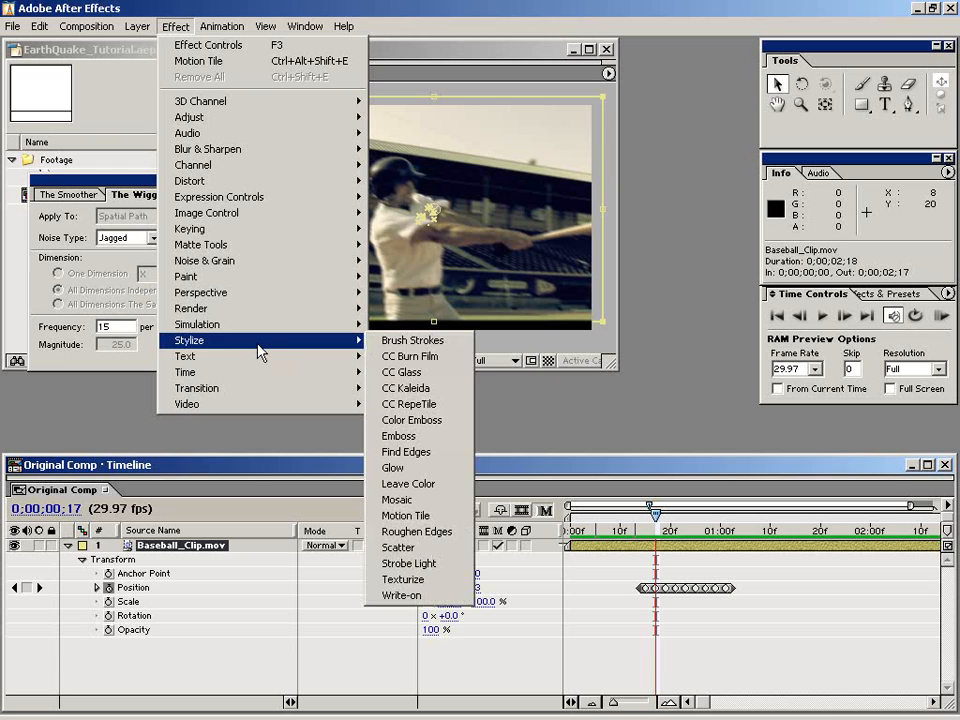
{"action": "left_click", "coordinate": [463, 517]}
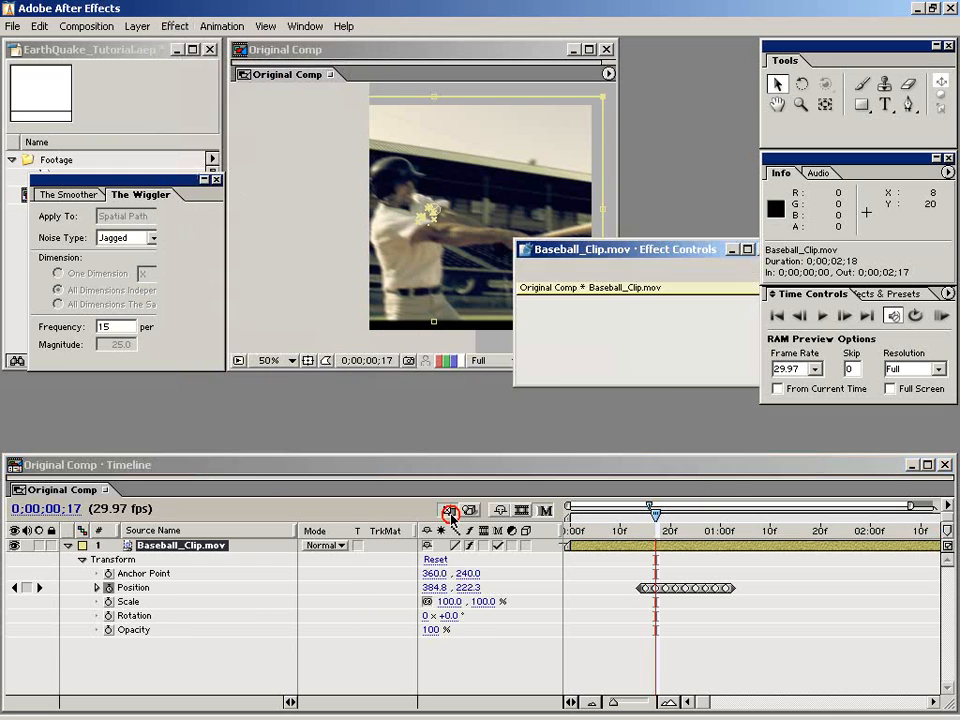
{"action": "left_click_drag", "start_coordinate": [683, 258], "coordinate": [267, 401]}
{"action": "left_click_drag", "start_coordinate": [333, 514], "coordinate": [329, 666]}
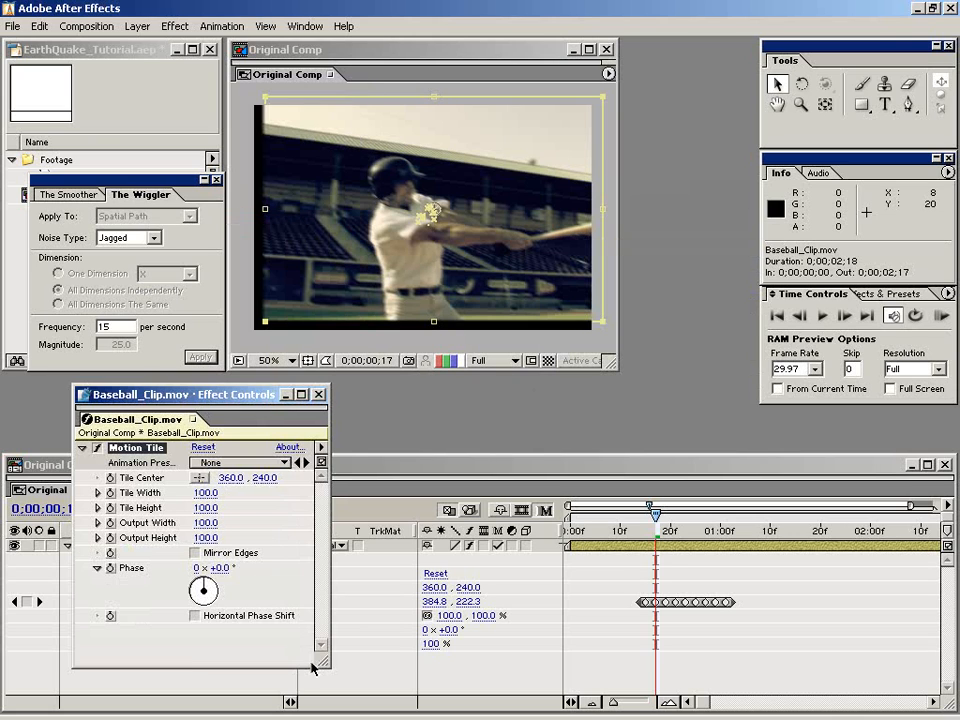
Turn on Mirror Edges for Motion Tile and set both Output Width and Output Height to 125
{"action": "left_click", "coordinate": [195, 553]}
{"action": "left_click", "coordinate": [205, 522]}
{"action": "type", "text": "12"}
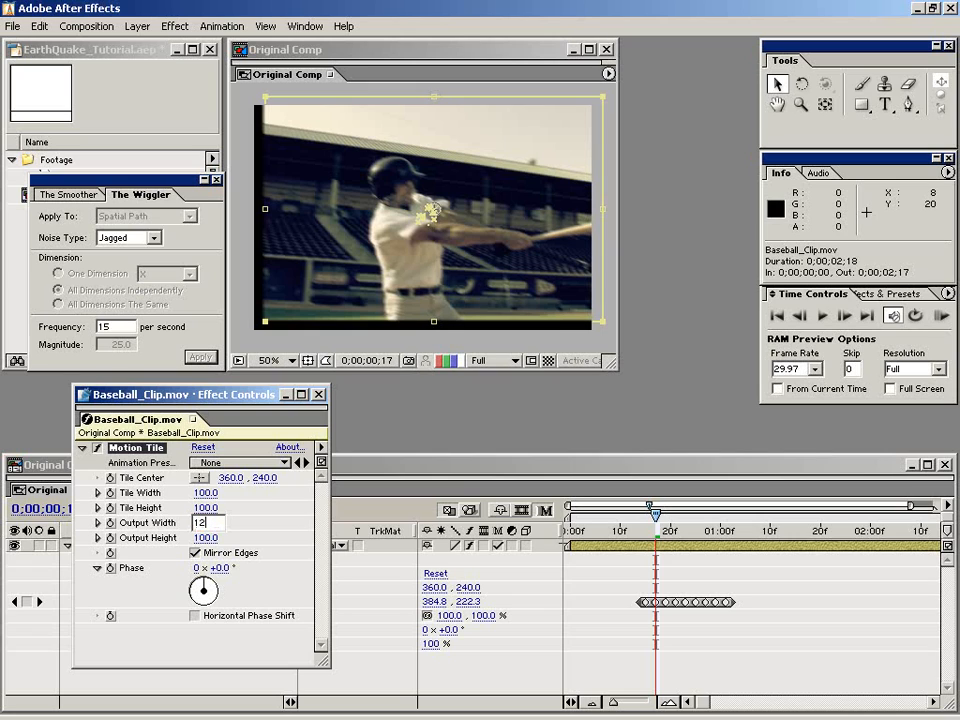
{"action": "type", "text": "5"}
{"action": "key", "text": "Tab"}
{"action": "type", "text": "125"}
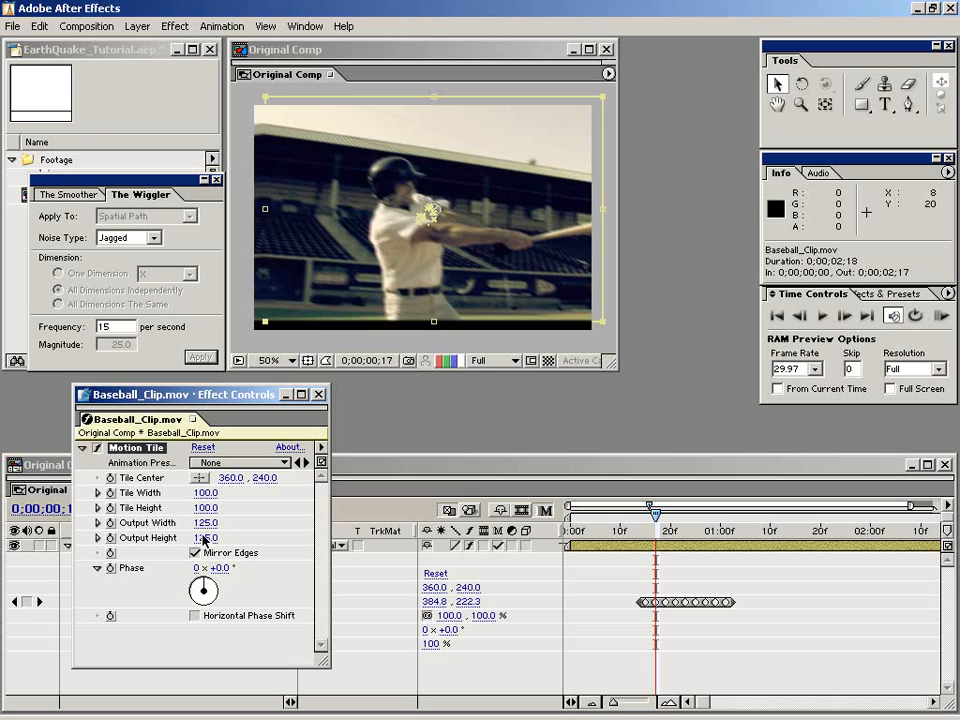
{"action": "key", "text": "Return"}
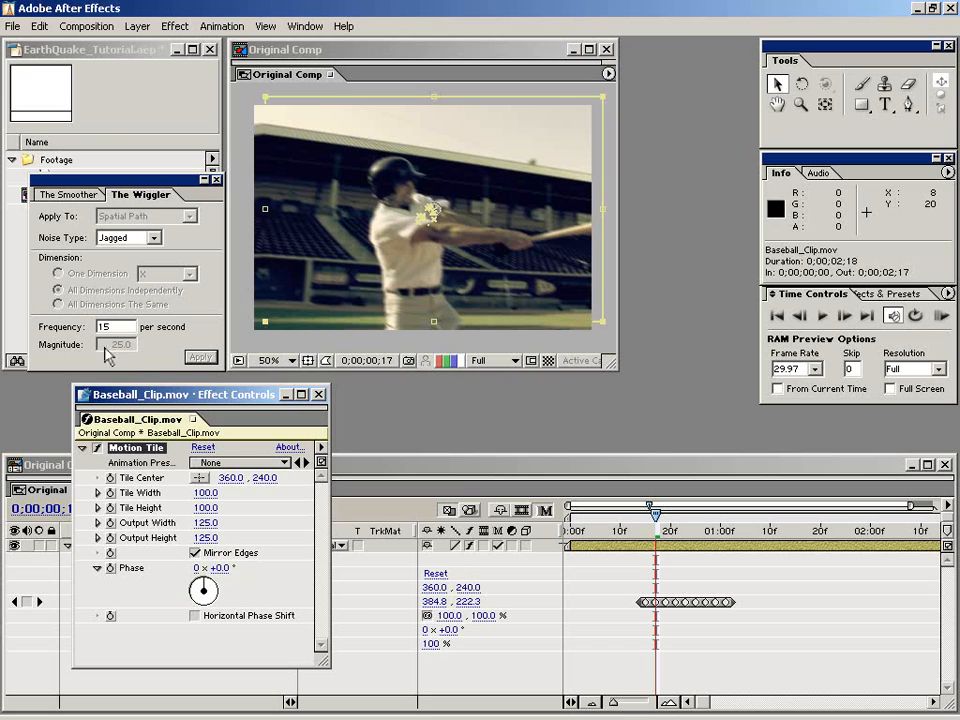
Try a Motion Tile Output Width of 150 and set it back to 125
{"action": "left_click_drag", "start_coordinate": [222, 397], "coordinate": [151, 234]}
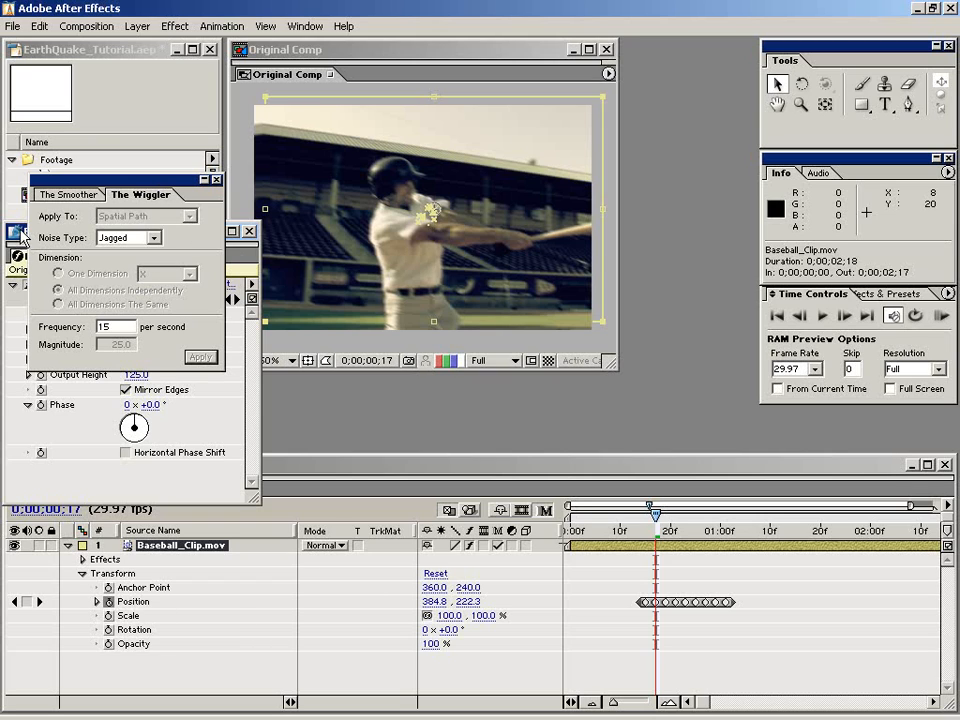
{"action": "left_click_drag", "start_coordinate": [27, 236], "coordinate": [190, 443]}
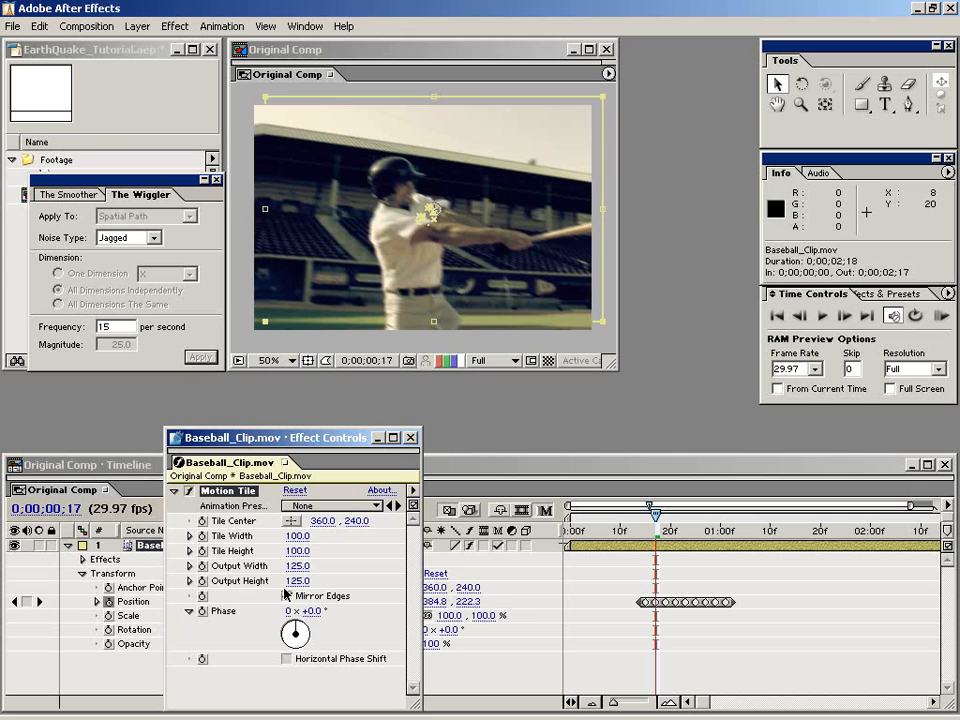
{"action": "left_click", "coordinate": [287, 568]}
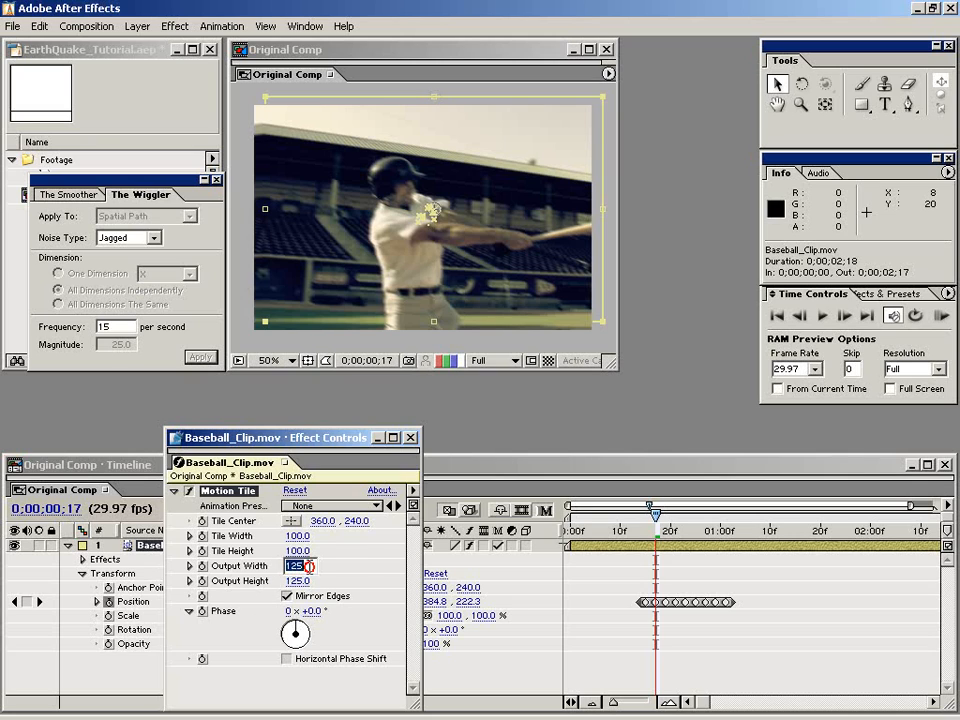
{"action": "type", "text": "150"}
{"action": "key", "text": "Return"}
{"action": "left_click", "coordinate": [297, 567]}
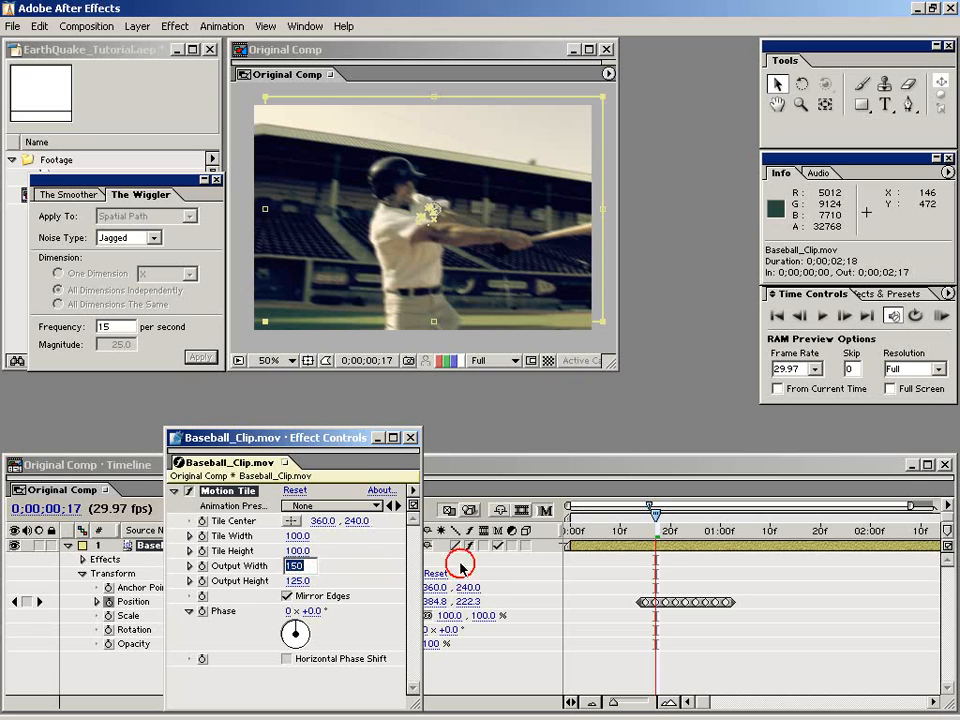
{"action": "key", "text": "Return"}
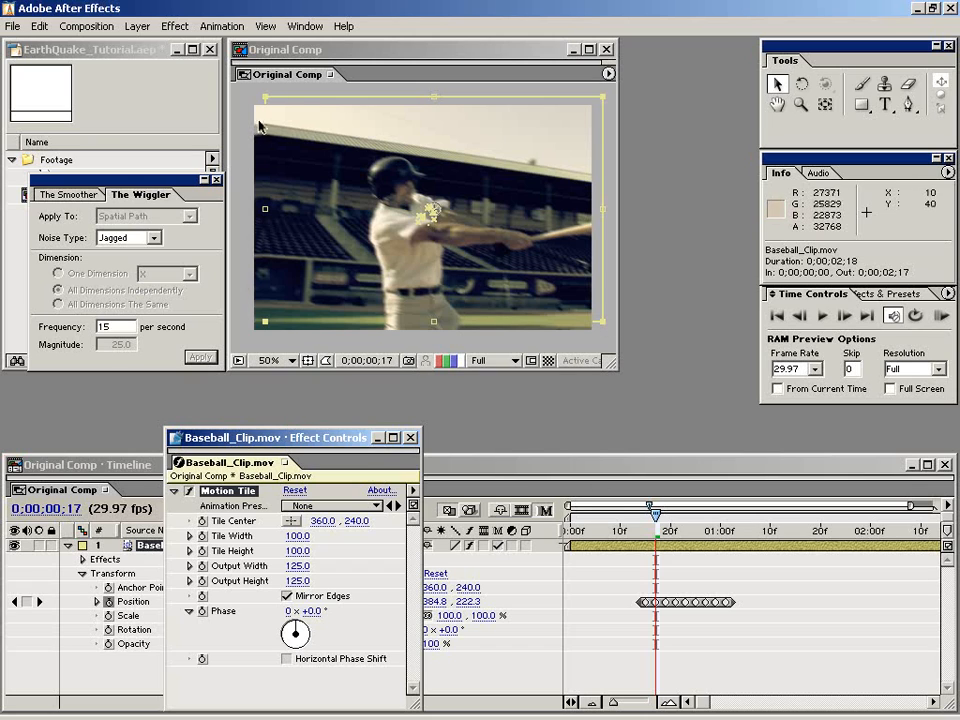
Compare the frame with Motion Tile off and on, and disable motion blur for the composition
{"action": "left_click", "coordinate": [190, 491]}
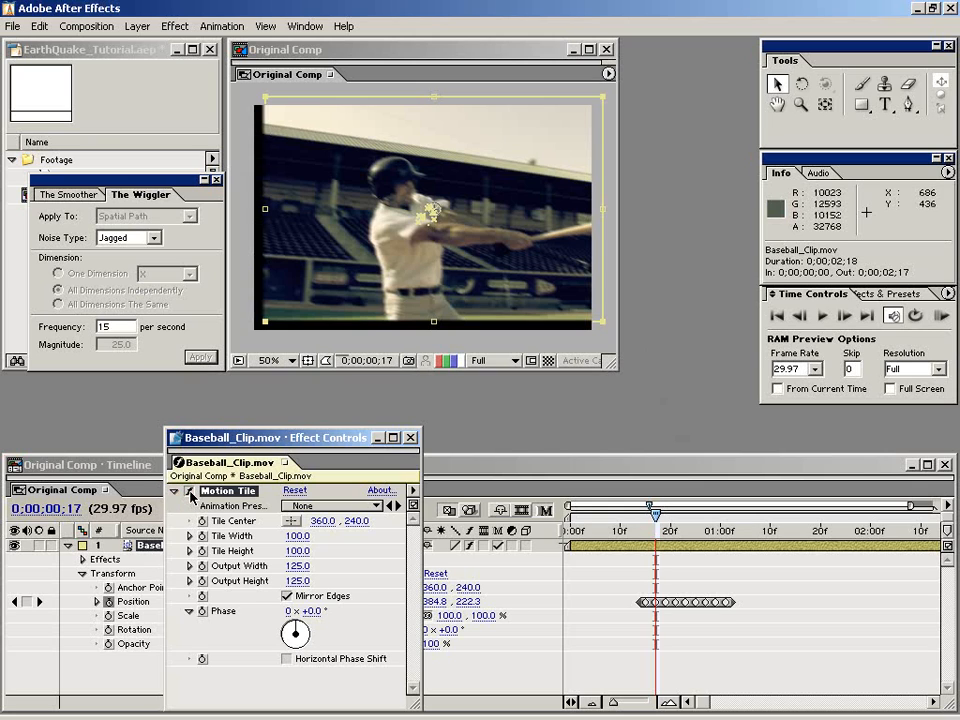
{"action": "left_click", "coordinate": [190, 491]}
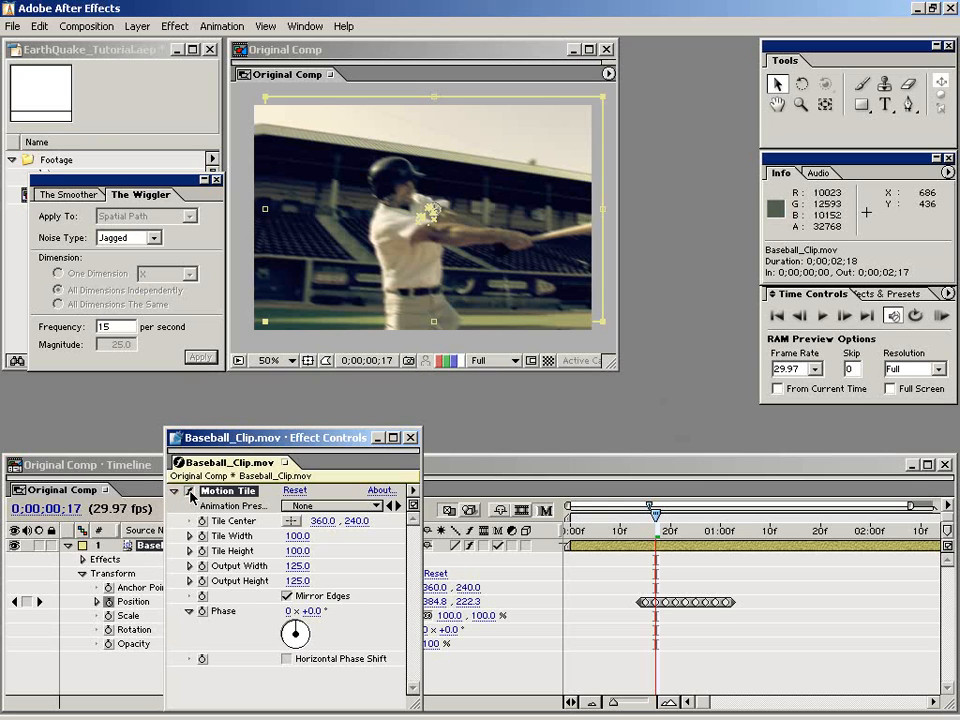
{"action": "left_click", "coordinate": [549, 512]}
{"action": "left_click", "coordinate": [314, 438]}
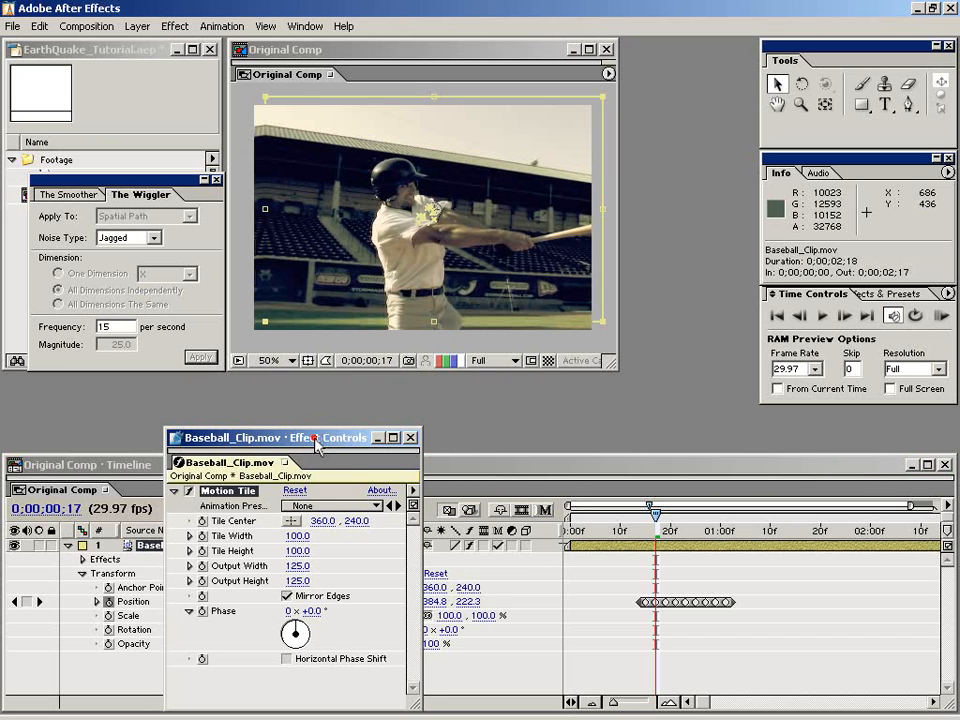
{"action": "left_click_drag", "start_coordinate": [314, 440], "coordinate": [294, 411]}
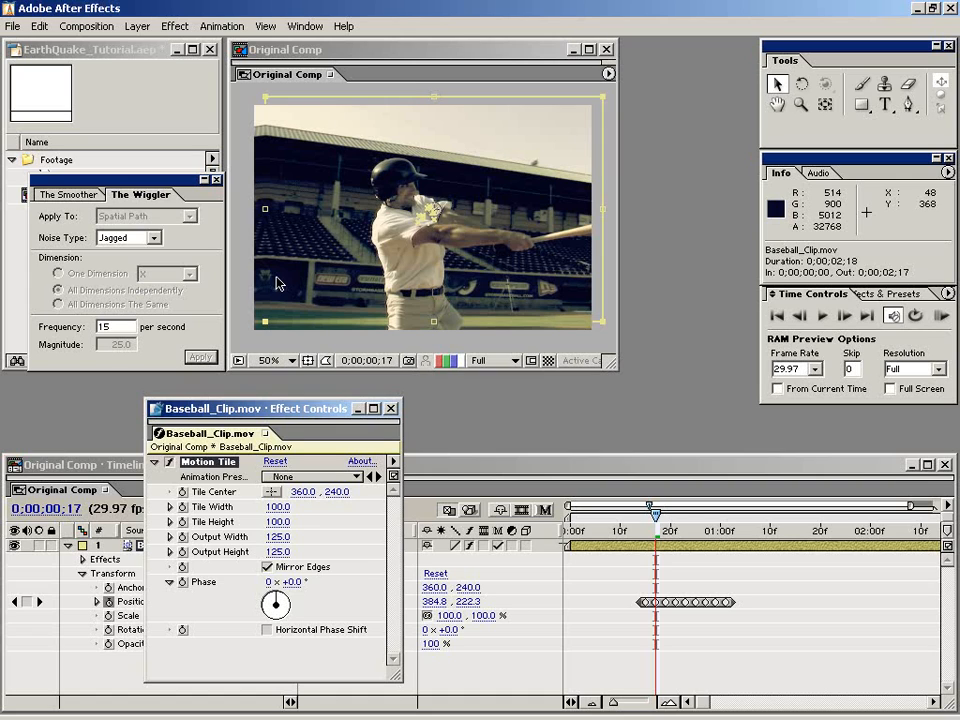
Check the frame edges against the title-action safe guides, hide the guides, and switch Motion Tile off and on
{"action": "left_click", "coordinate": [309, 361]}
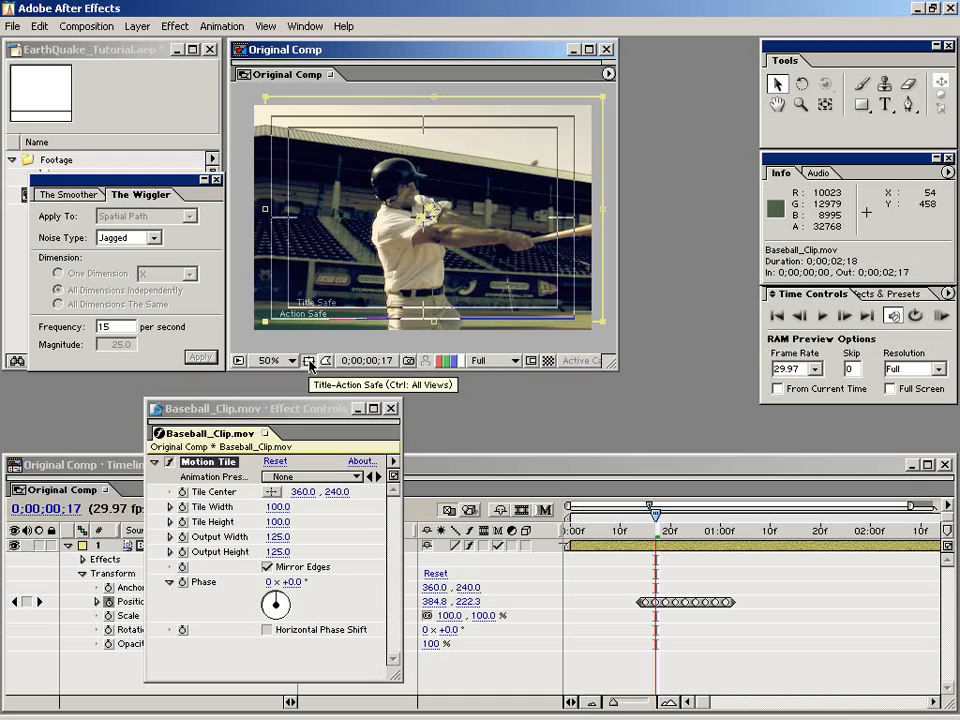
{"action": "left_click", "coordinate": [308, 362]}
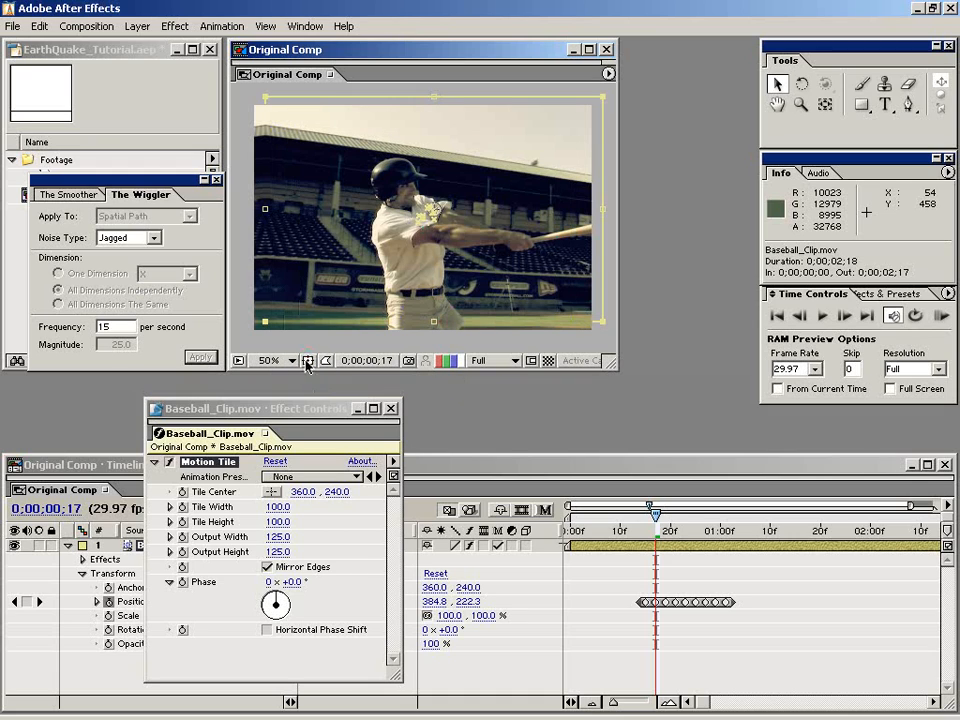
{"action": "left_click", "coordinate": [170, 463]}
{"action": "left_click", "coordinate": [170, 463]}
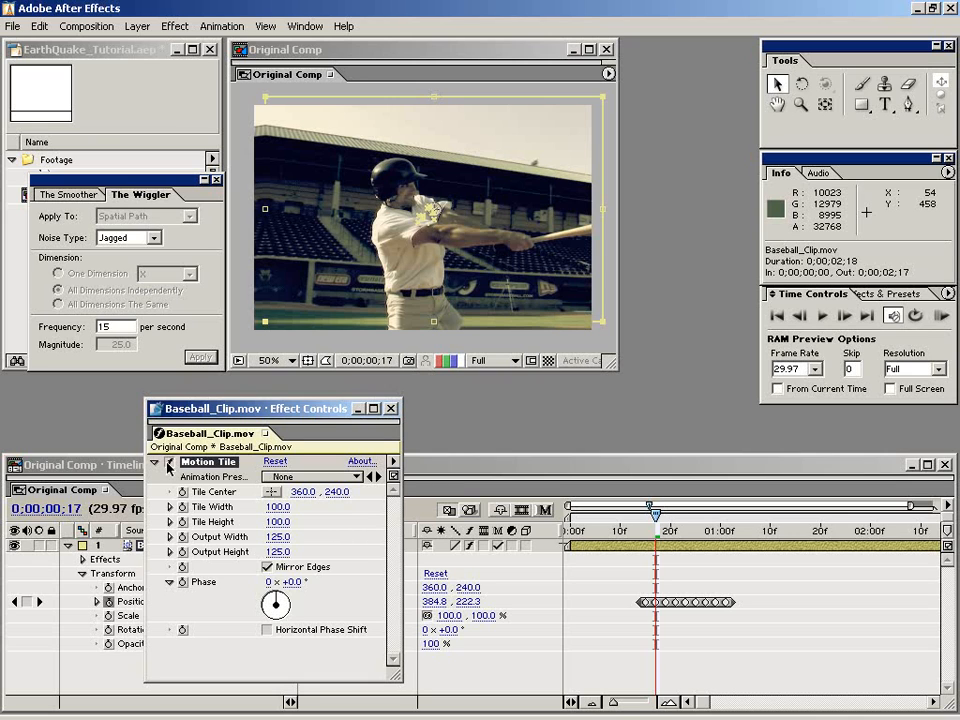
Try moving the clip up about 70 pixels to inspect the mirrored lower edge, and undo the move
{"action": "left_click_drag", "start_coordinate": [386, 315], "coordinate": [388, 280]}
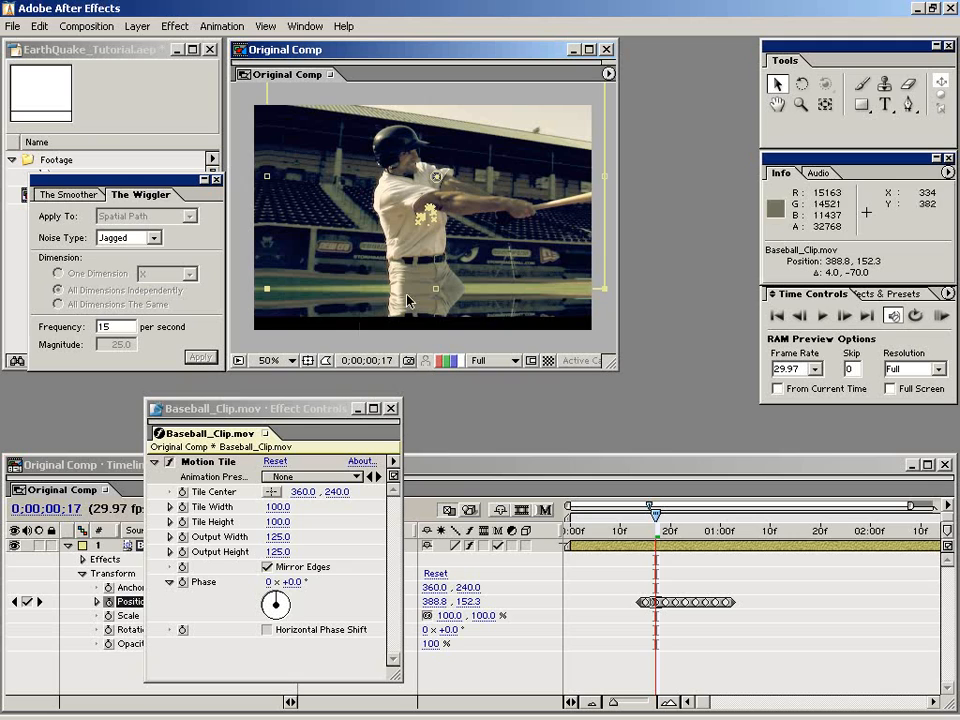
{"action": "key", "text": "ctrl+z"}
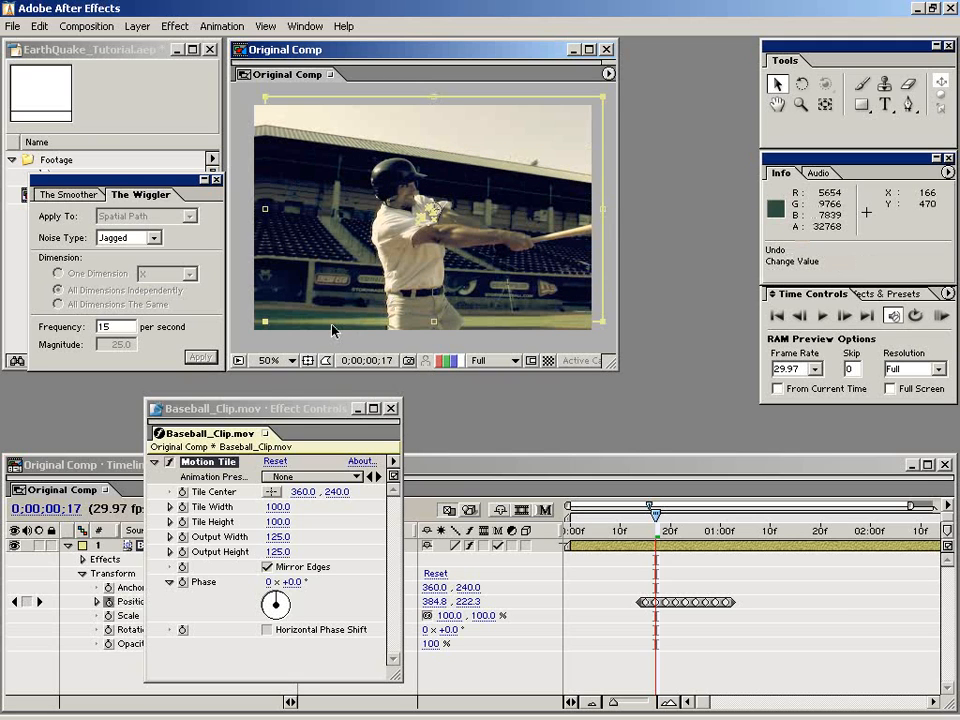
{"action": "left_click", "coordinate": [724, 634]}
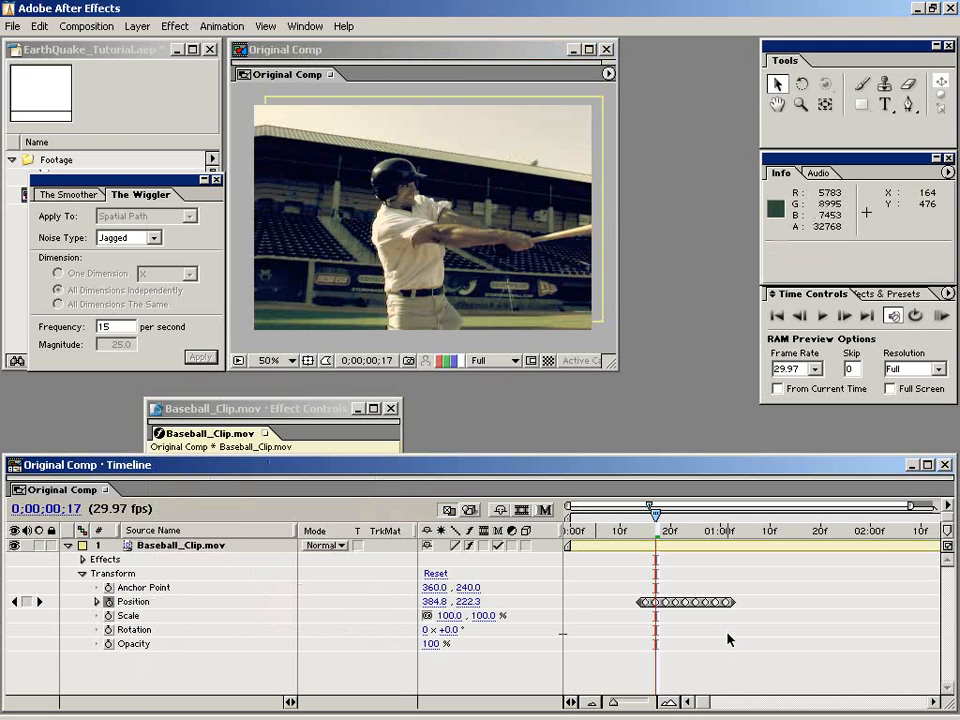
Enable motion blur for the composition again and play a RAM preview of the tiled clip
{"action": "left_click", "coordinate": [546, 510]}
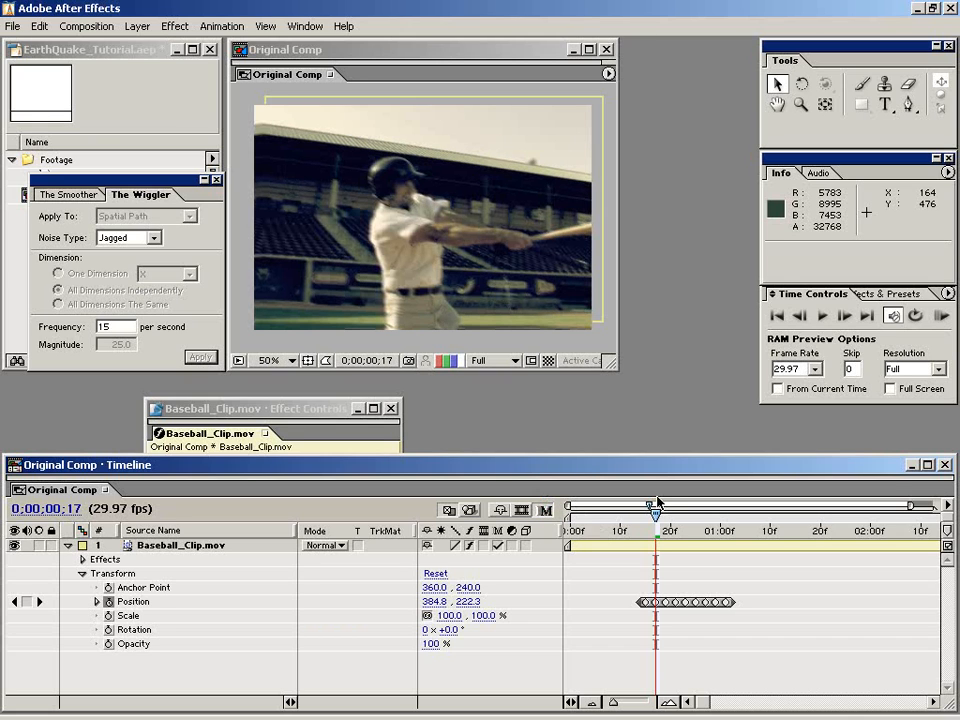
{"action": "key", "text": "KP_0"}
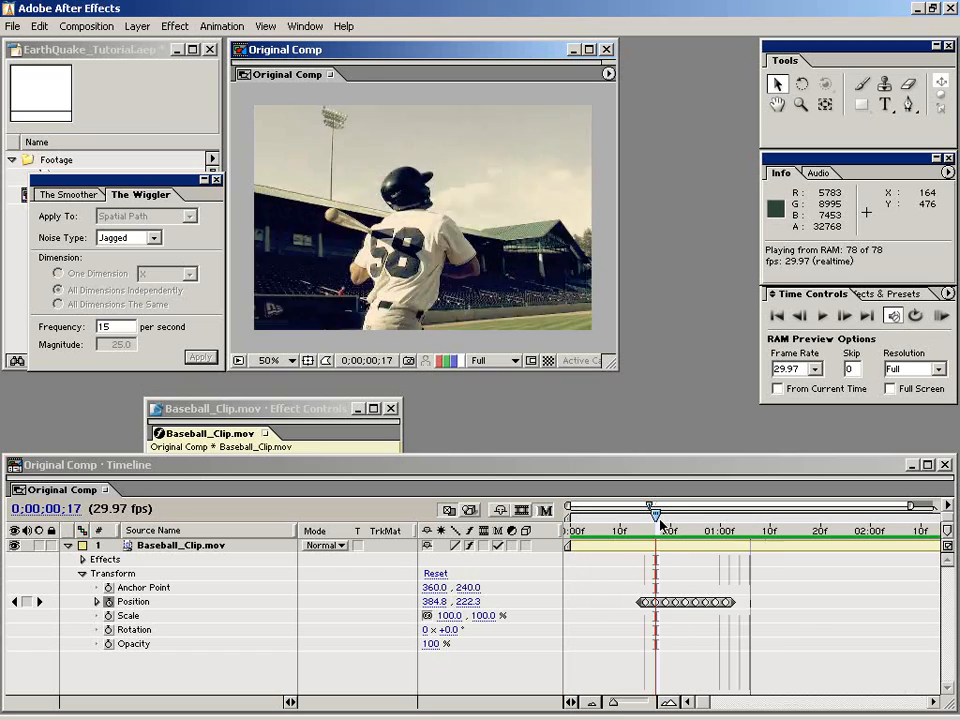
{"action": "left_click", "coordinate": [735, 634]}
Delete the two Position keyframes between 0;00;00;26 and the last keyframe
{"action": "left_click", "coordinate": [624, 535]}
{"action": "left_click_drag", "start_coordinate": [624, 535], "coordinate": [725, 530]}
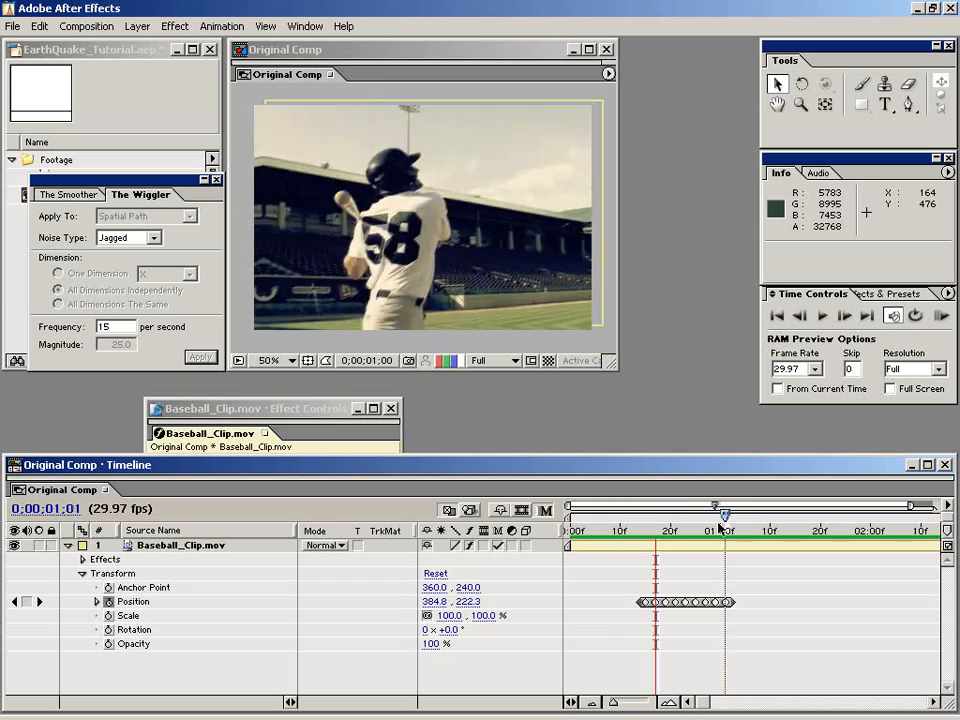
{"action": "left_click", "coordinate": [768, 580]}
{"action": "key", "text": "="}
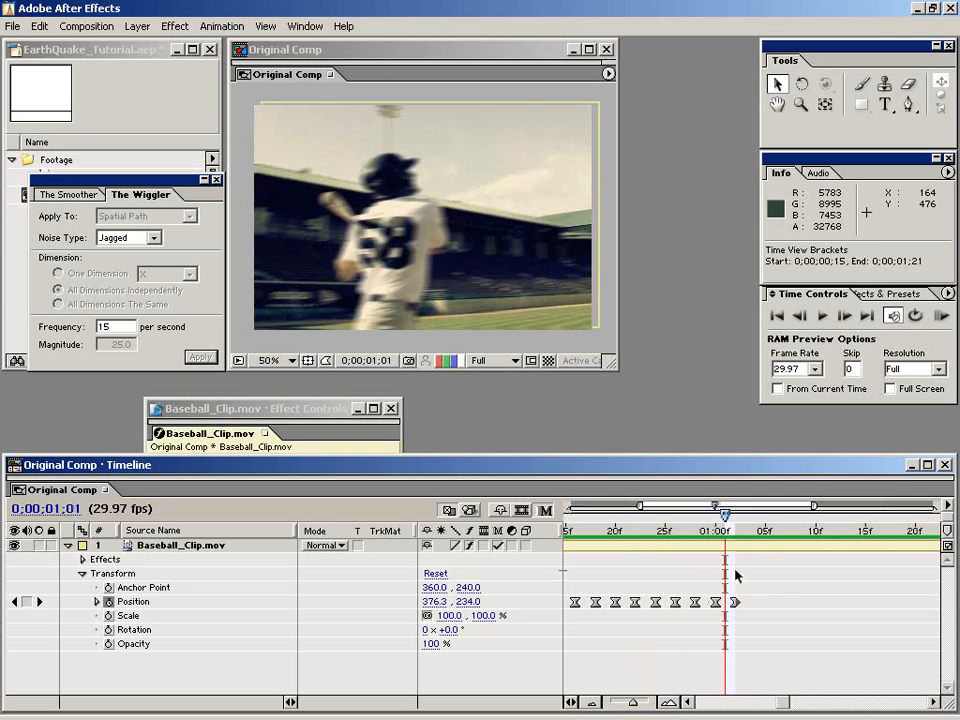
{"action": "left_click_drag", "start_coordinate": [575, 537], "coordinate": [677, 523]}
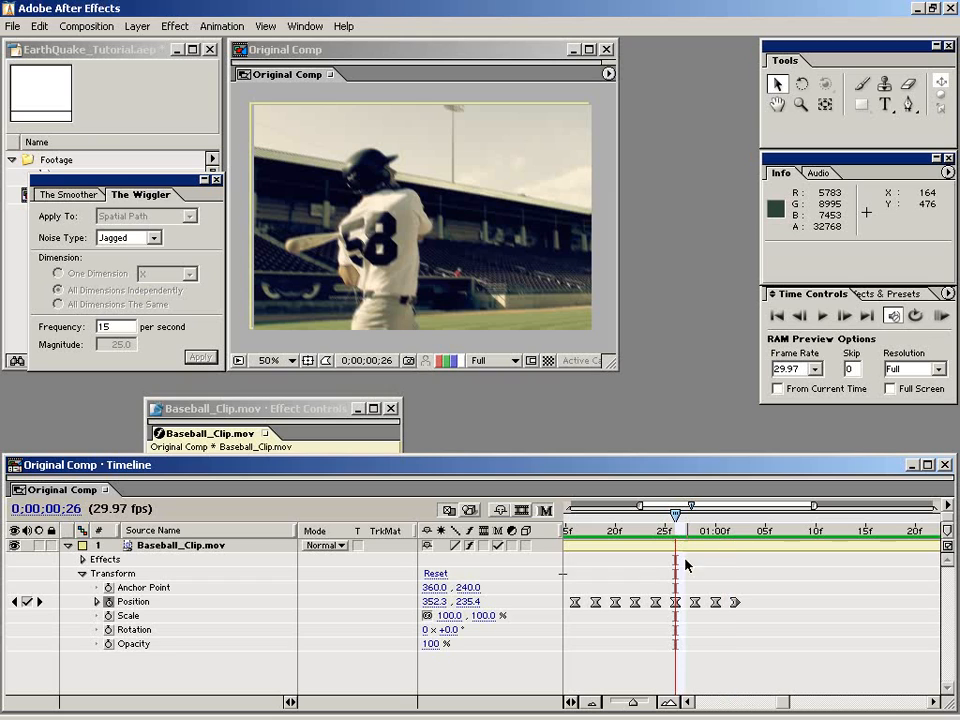
{"action": "left_click_drag", "start_coordinate": [689, 588], "coordinate": [728, 615]}
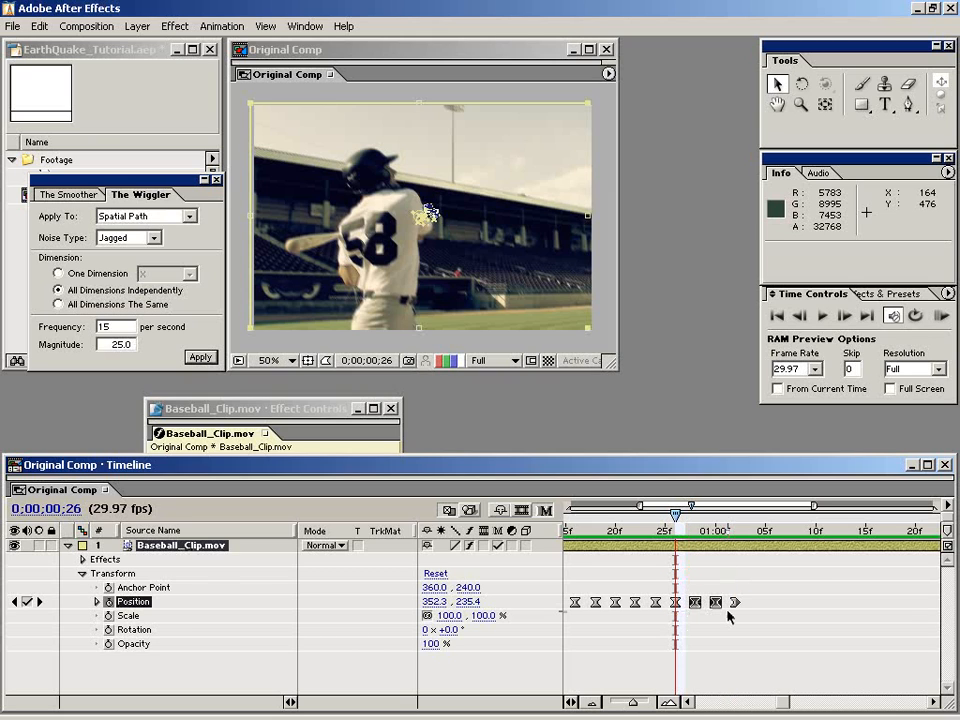
{"action": "key", "text": "Delete"}
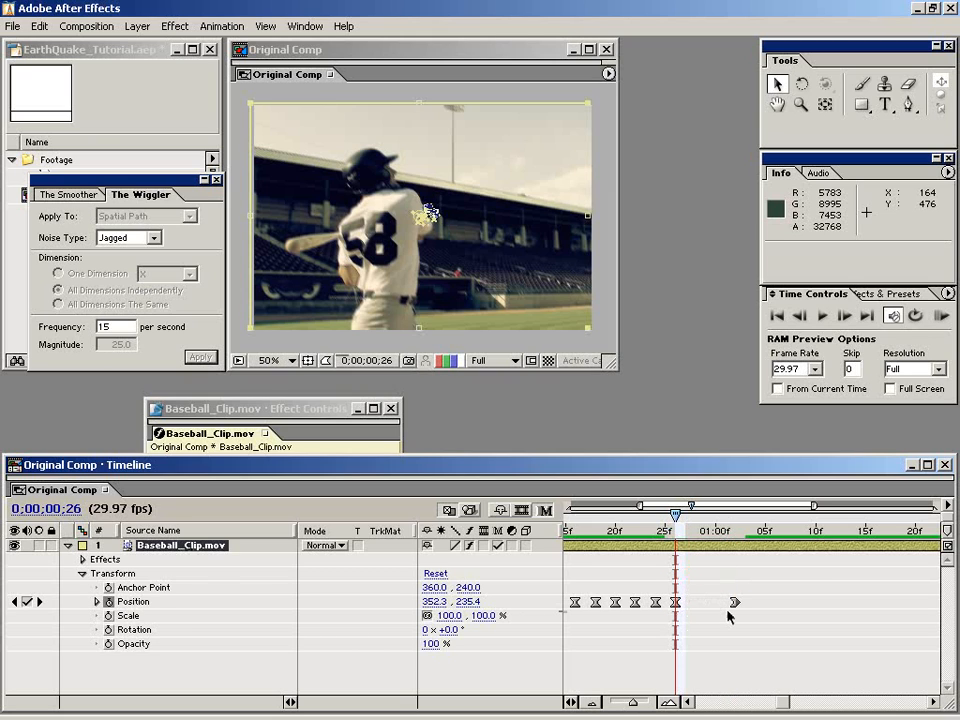
Apply Easy Ease In to the last Position keyframe at 0;00;01;02
{"action": "left_click_drag", "start_coordinate": [676, 535], "coordinate": [735, 535]}
{"action": "left_click", "coordinate": [735, 602]}
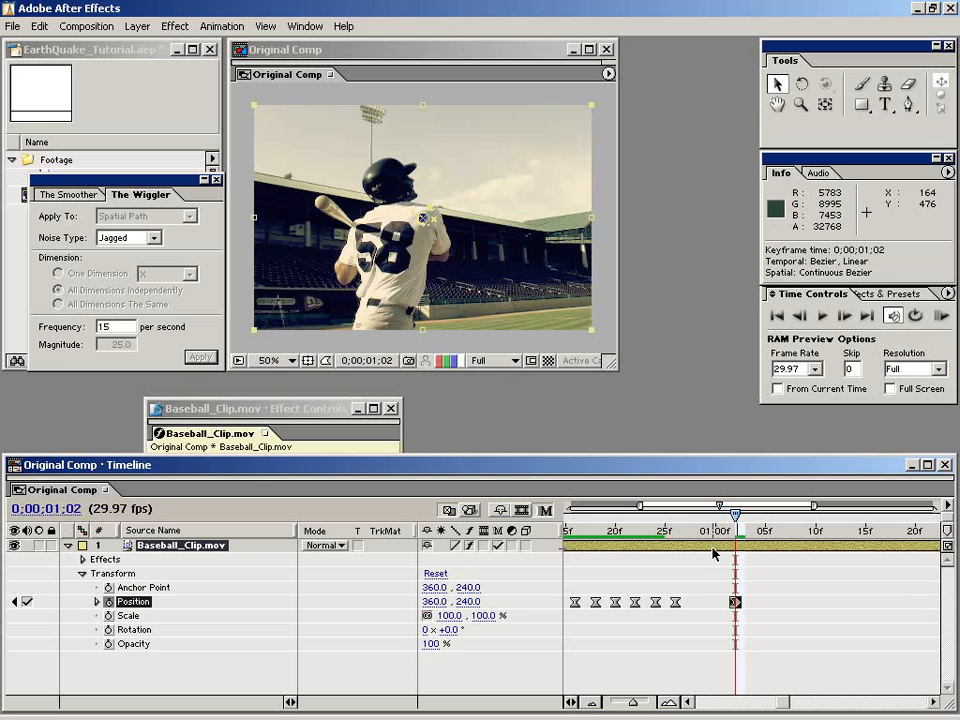
{"action": "right_click", "coordinate": [736, 603]}
{"action": "mouse_move", "coordinate": [817, 706]}
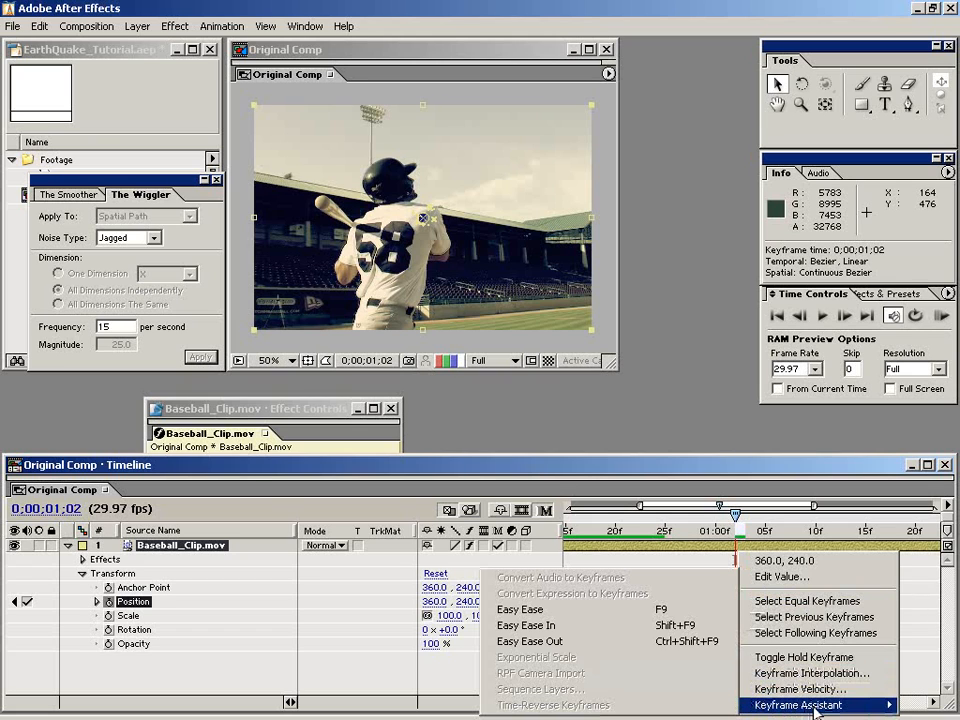
{"action": "left_click", "coordinate": [526, 625]}
Set the current time to 0;00;00;23, play a RAM preview of the eased shake, and show the whole composition's duration
{"action": "left_click_drag", "start_coordinate": [735, 516], "coordinate": [647, 523]}
{"action": "key", "text": "KP_0"}
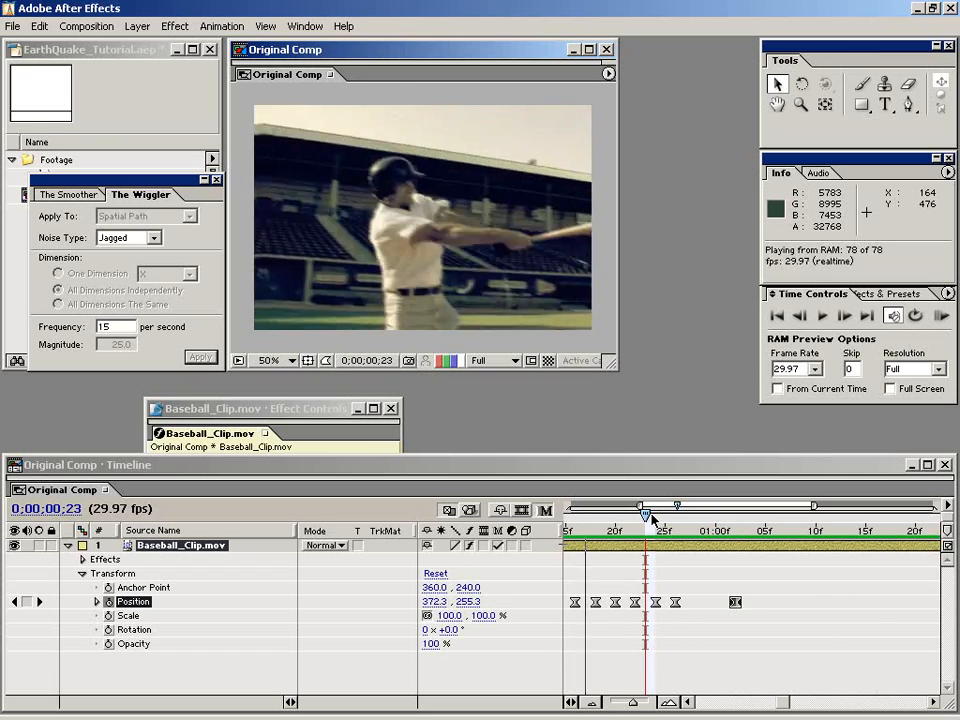
{"action": "key", "text": "space"}
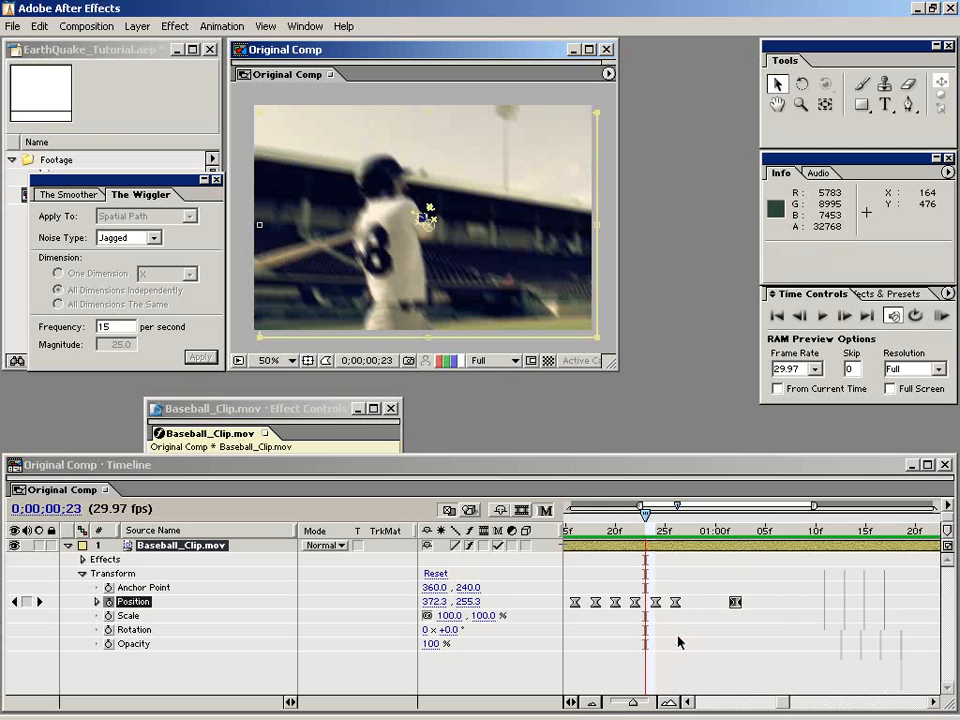
{"action": "key", "text": "minus"}
{"action": "key", "text": "minus"}
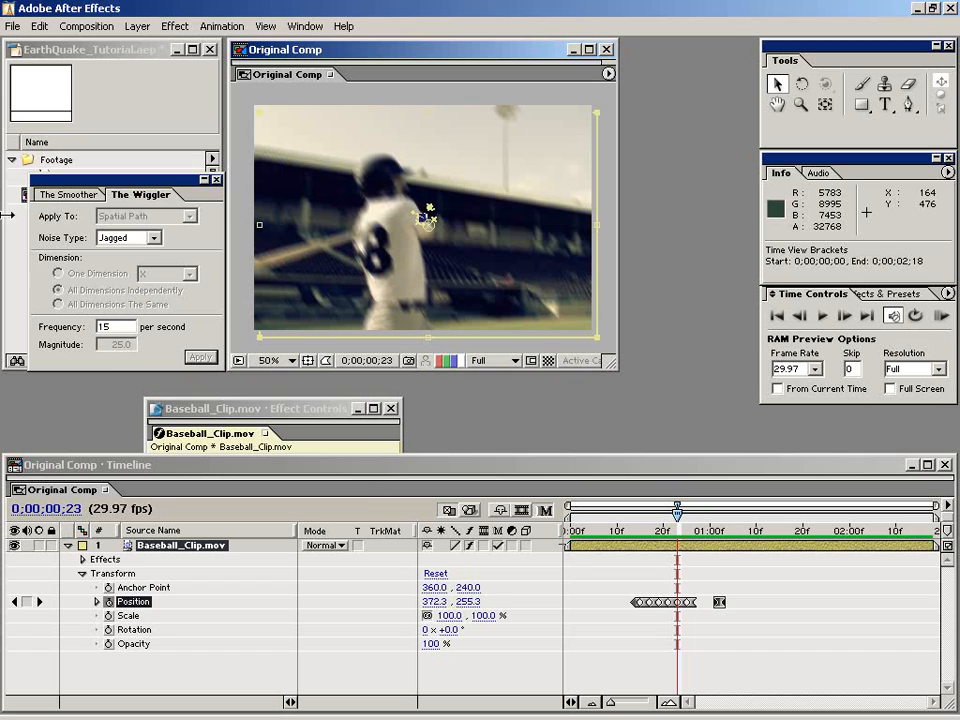